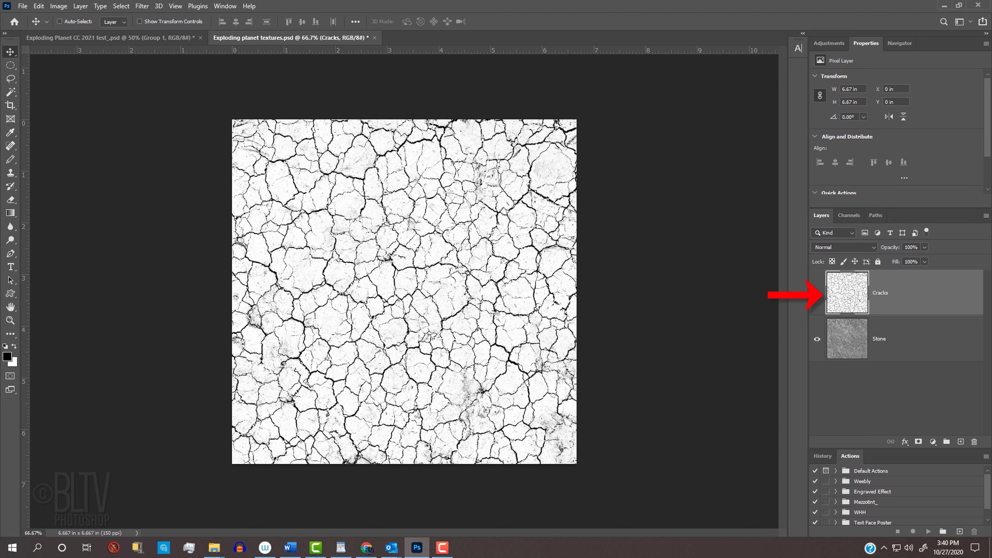
# Check the Stone texture under Cracks, then create a black 2500 × 1500 px, 150 ppi document
pyautogui.click(816, 294)
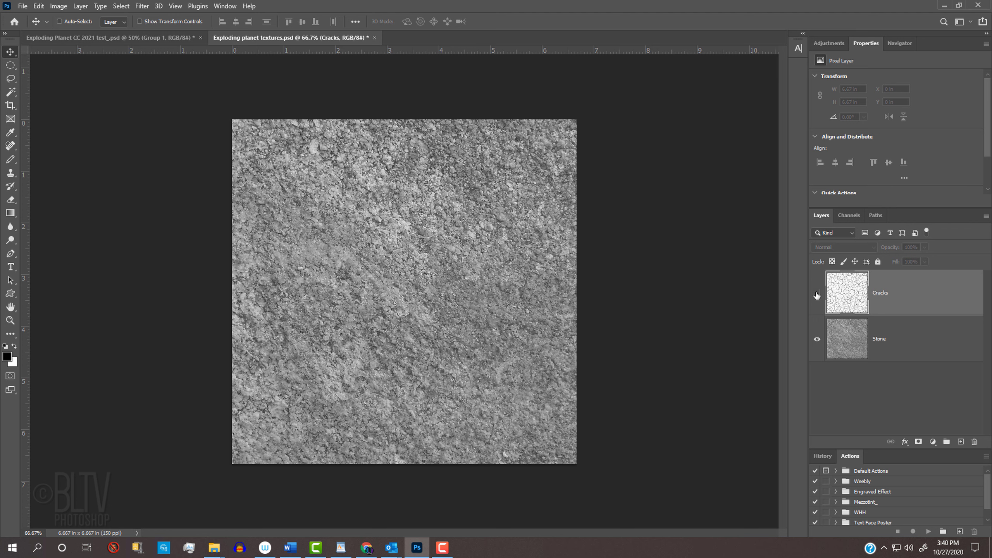
pyautogui.click(817, 294)
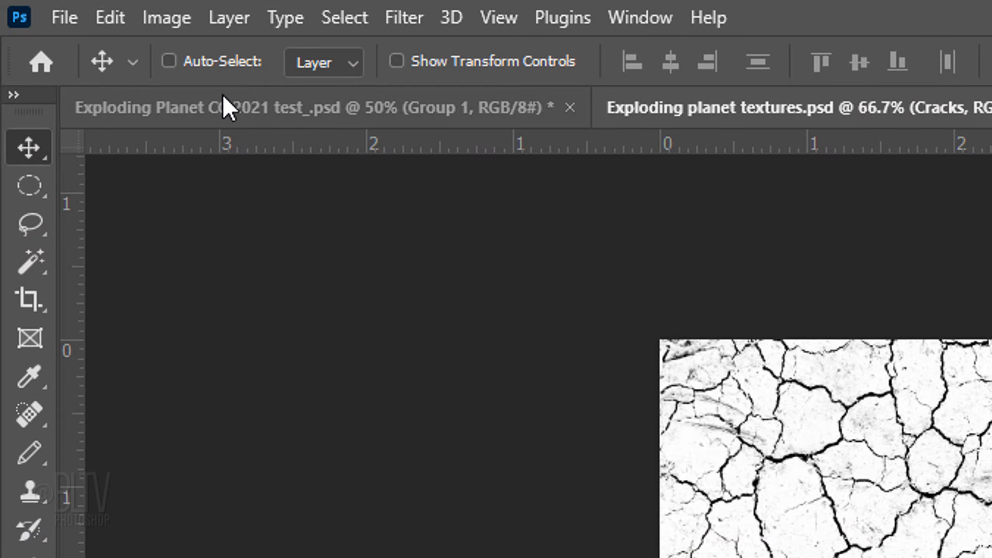
pyautogui.click(23, 6)
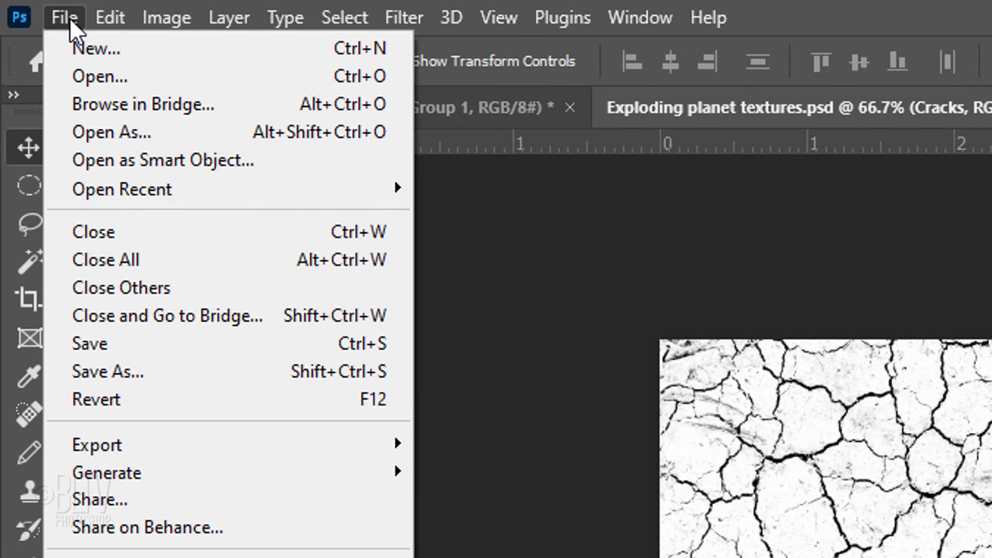
pyautogui.click(78, 49)
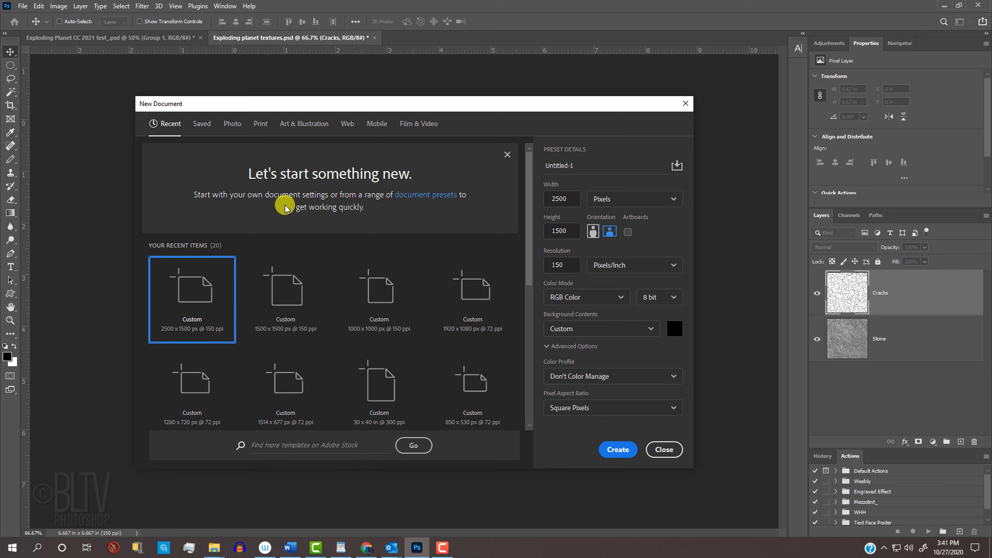
pyautogui.click(619, 456)
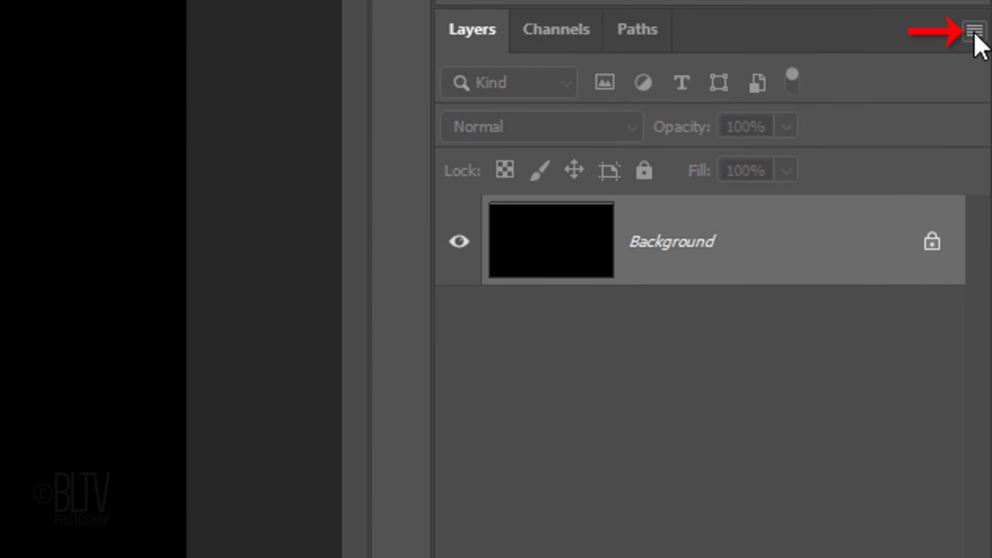
# Convert the black background to a smart object and add 100% monochromatic noise
pyautogui.click(975, 32)
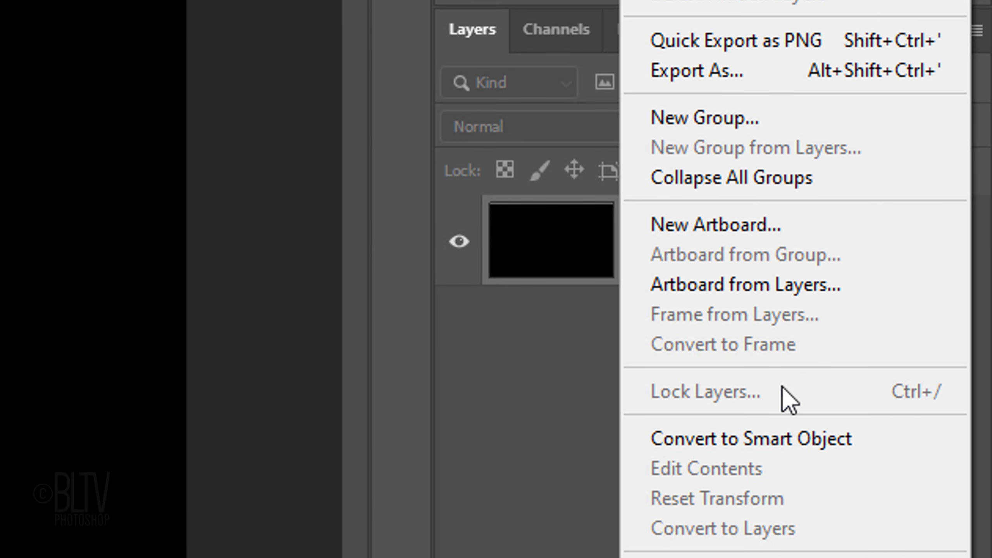
pyautogui.click(751, 444)
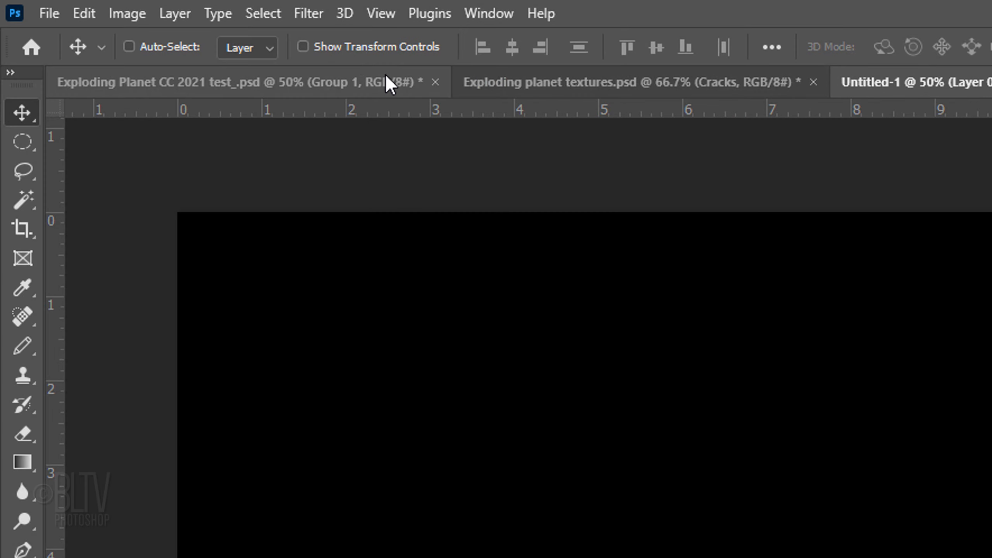
pyautogui.click(309, 13)
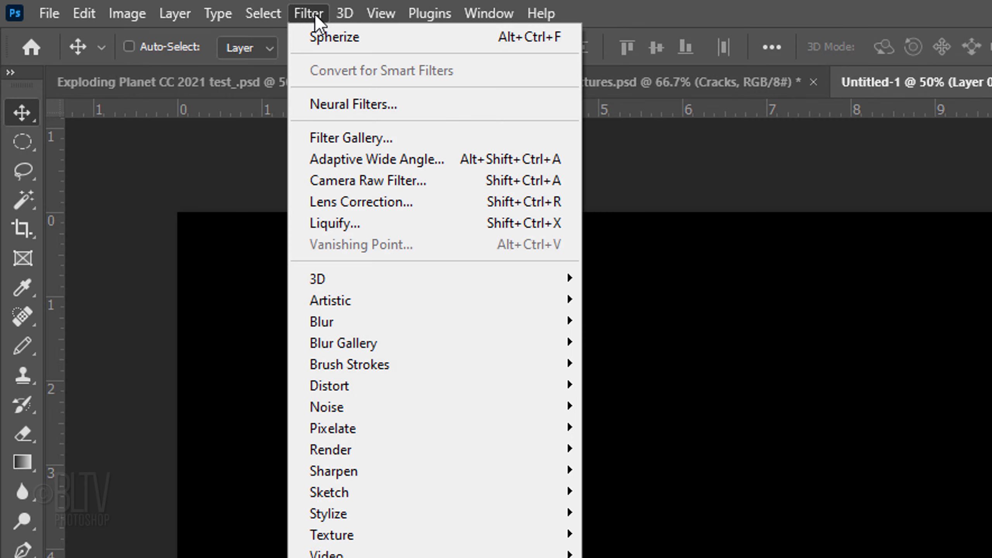
pyautogui.moveTo(332, 410)
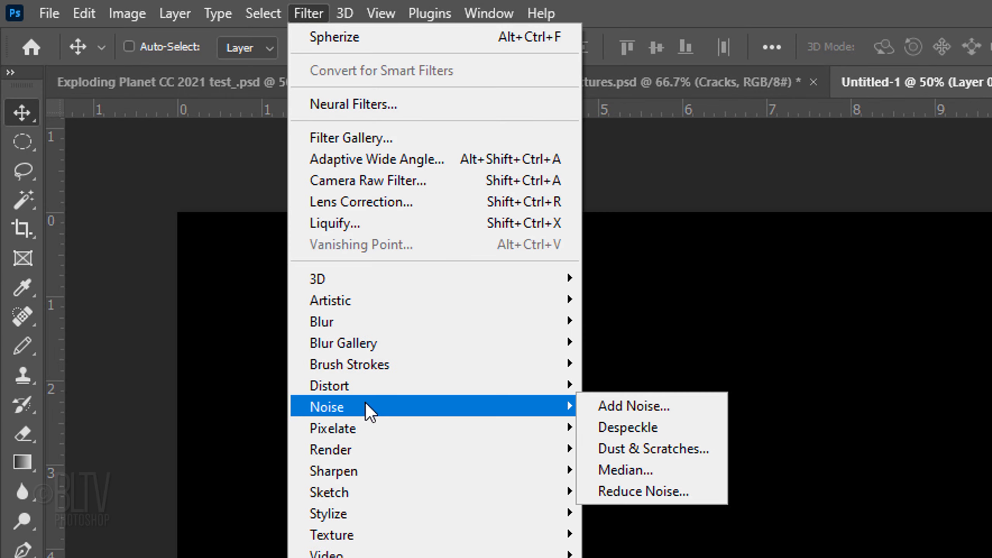
pyautogui.click(629, 407)
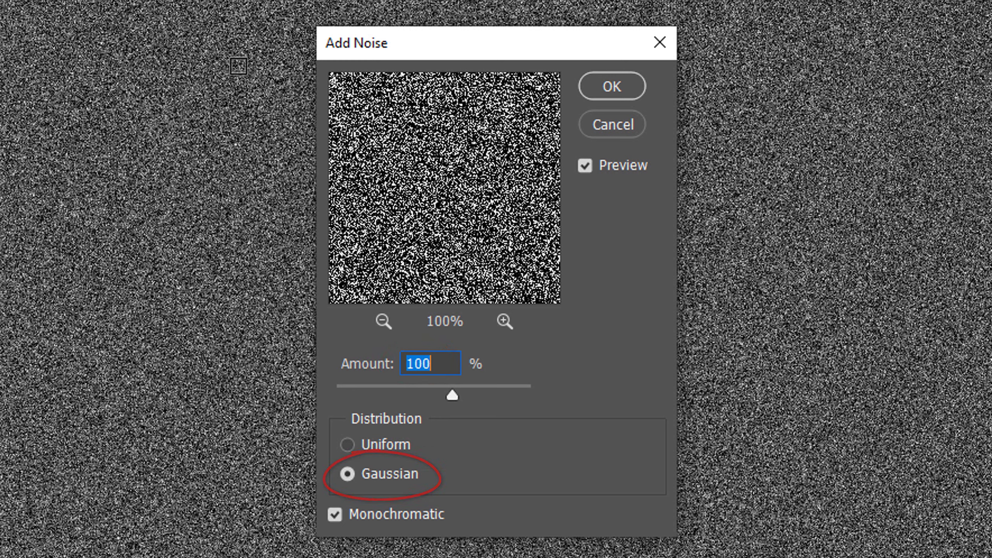
pyautogui.click(607, 90)
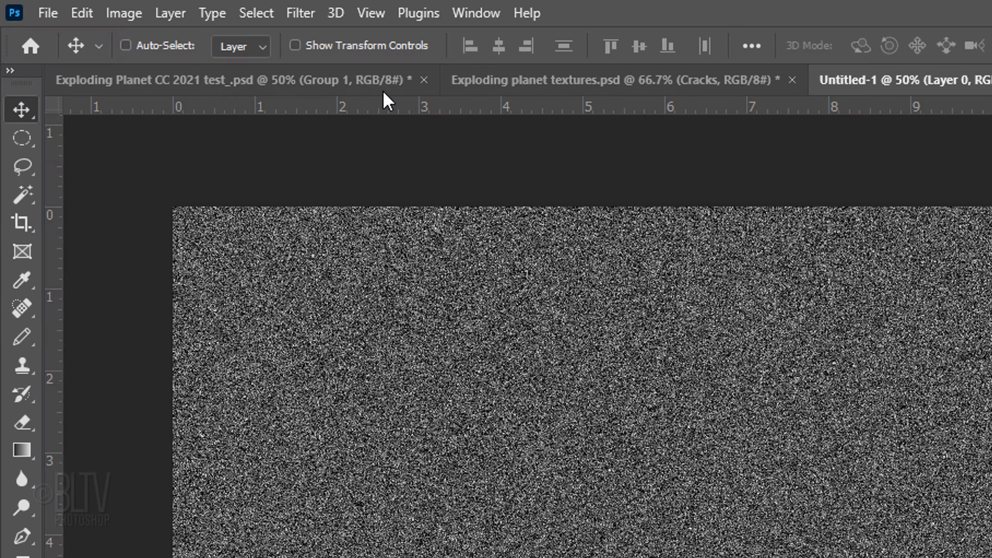
# Set up a Gaussian Blur with a 0.5-pixel radius on the noise
pyautogui.click(300, 12)
pyautogui.moveTo(317, 313)
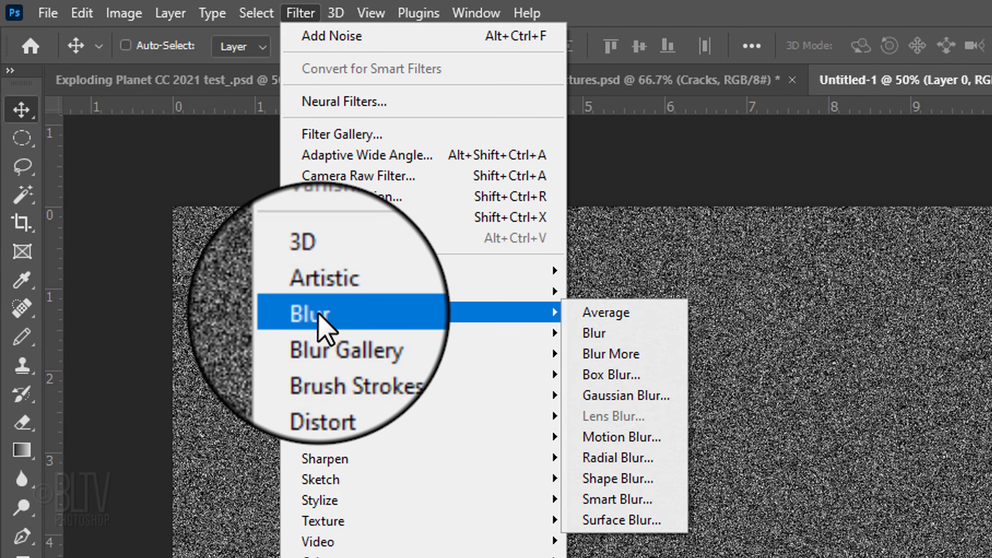
pyautogui.click(602, 396)
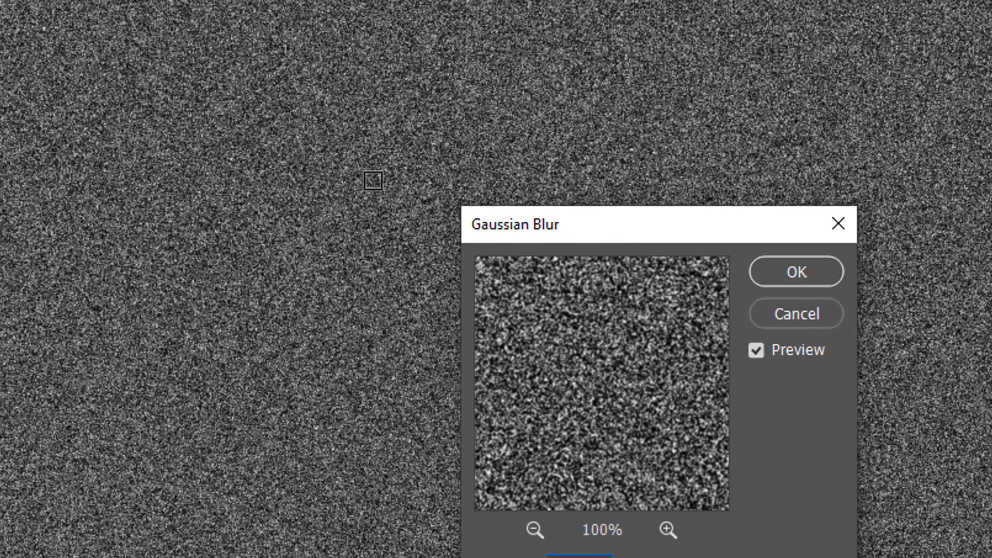
pyautogui.write('.5')
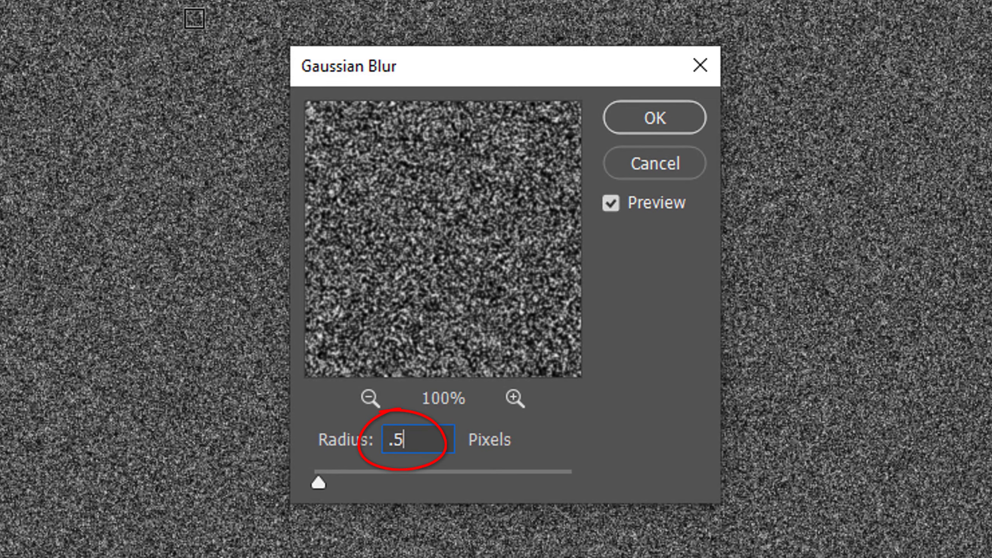
# Apply the 0.5 px blur and add a Levels adjustment with input values 200 and 214
pyautogui.click(649, 122)
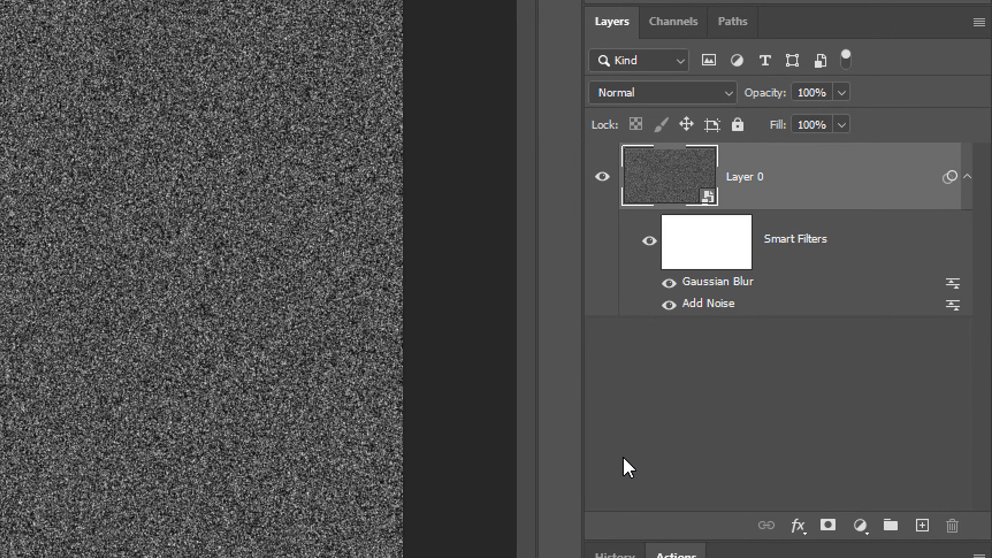
pyautogui.click(860, 525)
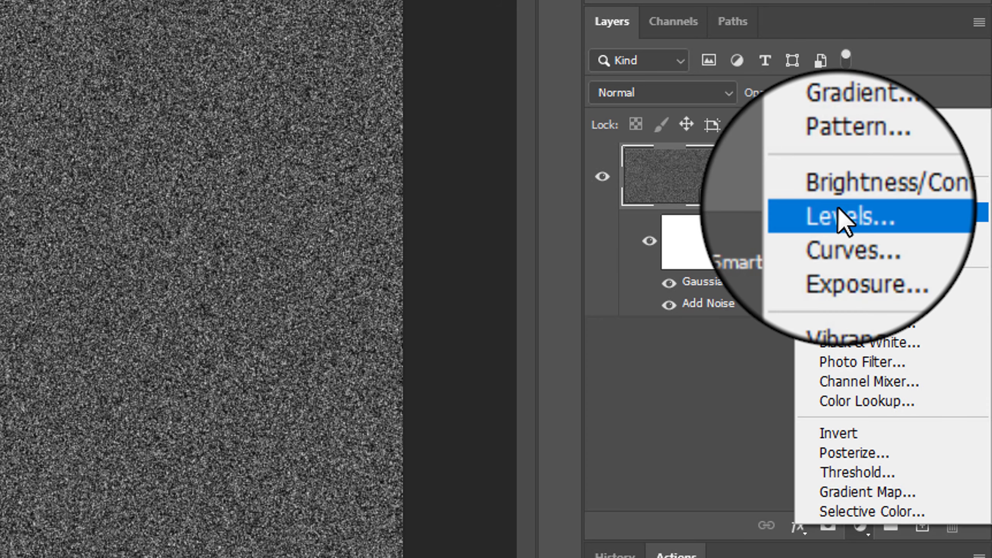
pyautogui.click(838, 207)
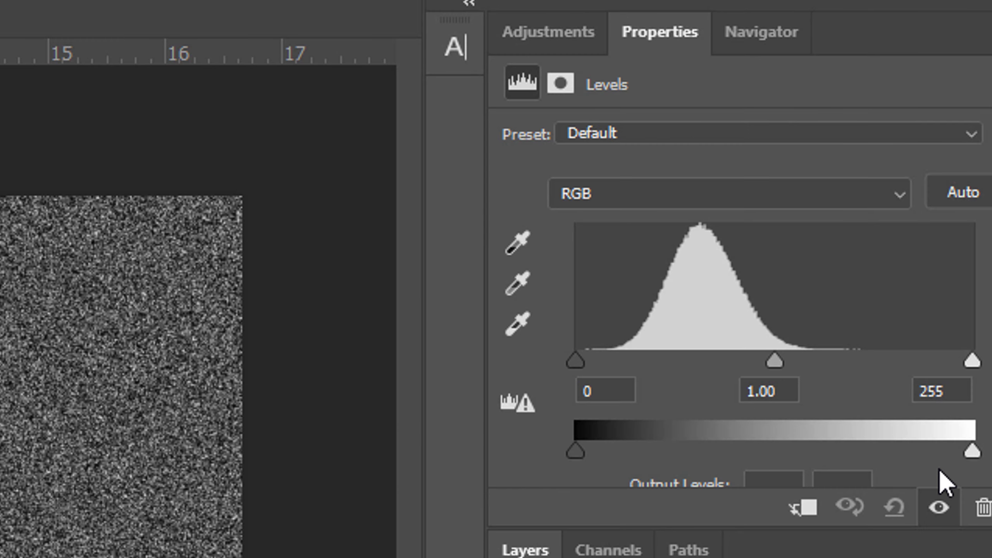
pyautogui.doubleClick(942, 390)
pyautogui.write('214')
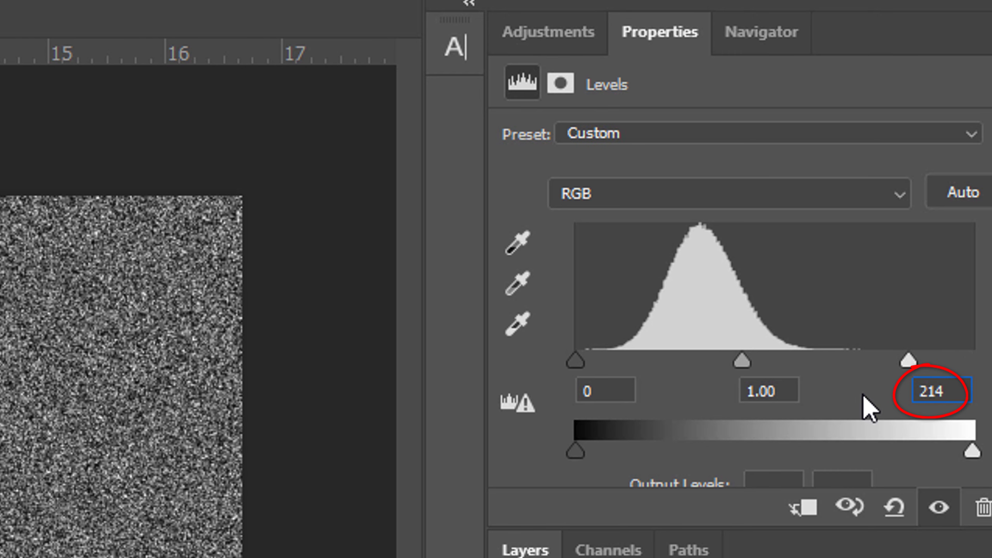
pyautogui.click(604, 390)
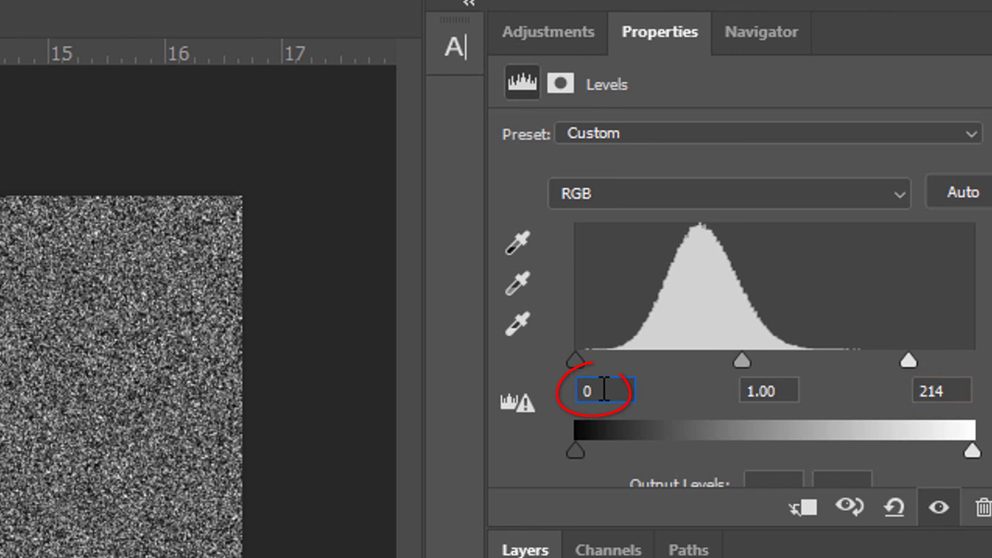
pyautogui.write('200')
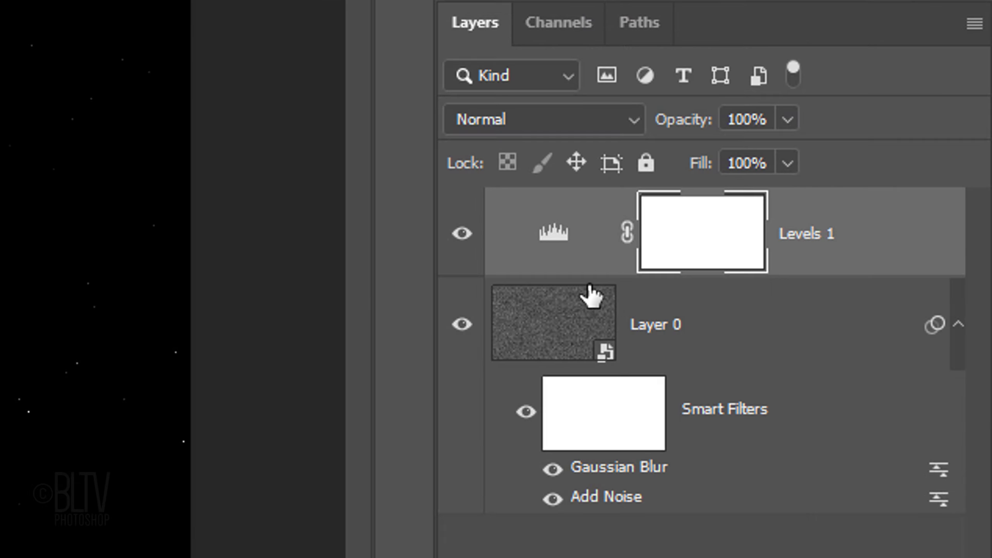
# Combine Levels 1 and Layer 0 into a single smart object
pyautogui.keyDown('shift'); pyautogui.click(854, 316); pyautogui.keyUp('shift')
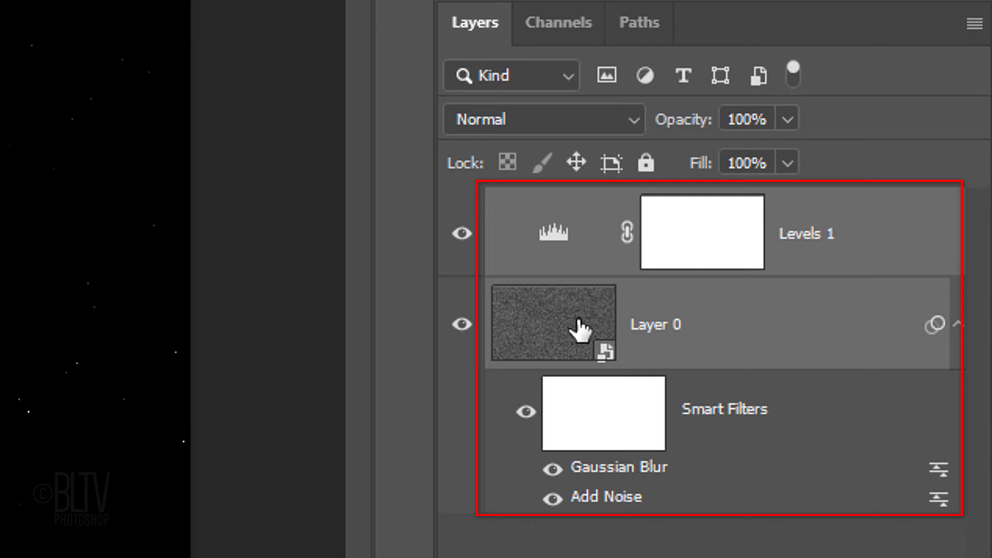
pyautogui.click(975, 25)
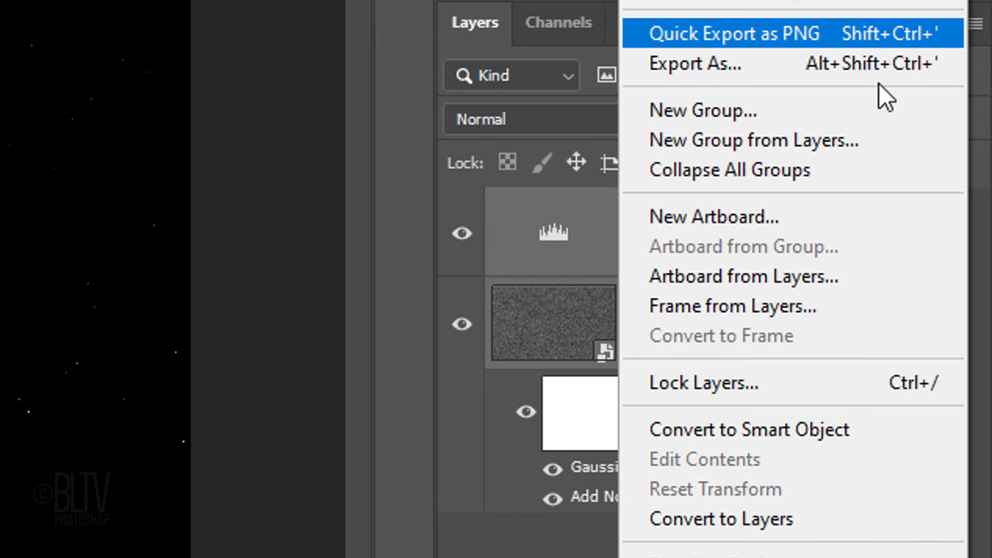
pyautogui.click(705, 430)
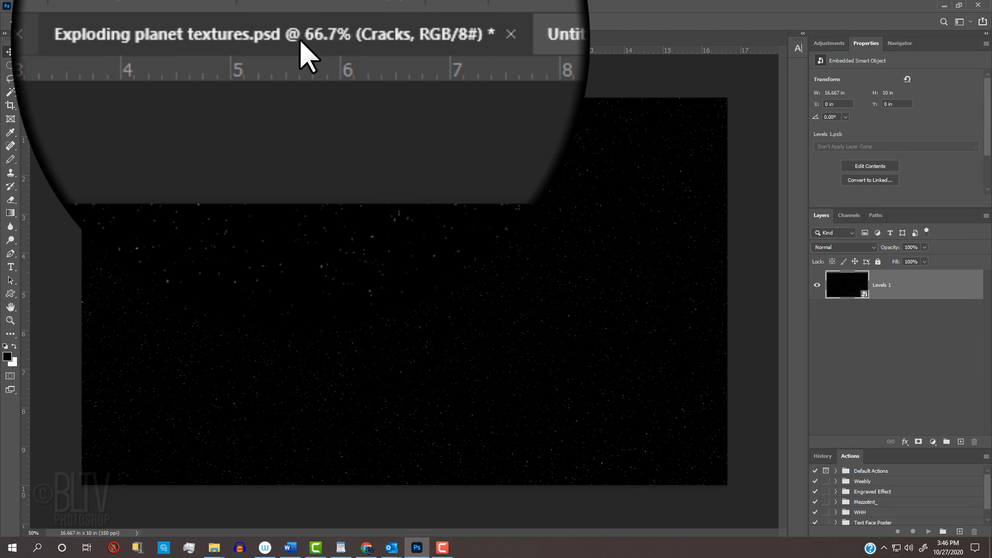
# Duplicate the Cracks and Stone layers in the Exploding planet textures document
pyautogui.click(299, 39)
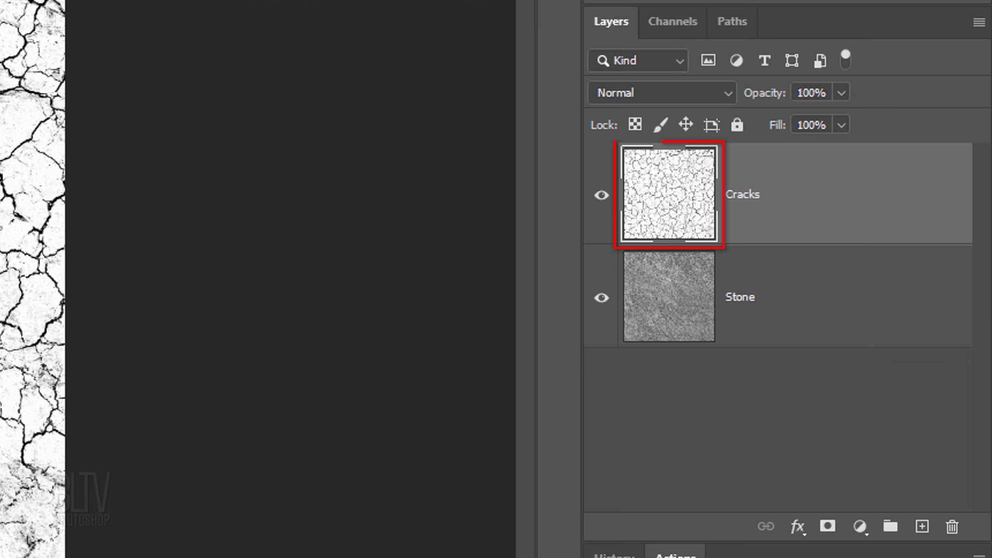
pyautogui.keyDown('shift'); pyautogui.click(675, 291); pyautogui.keyUp('shift')
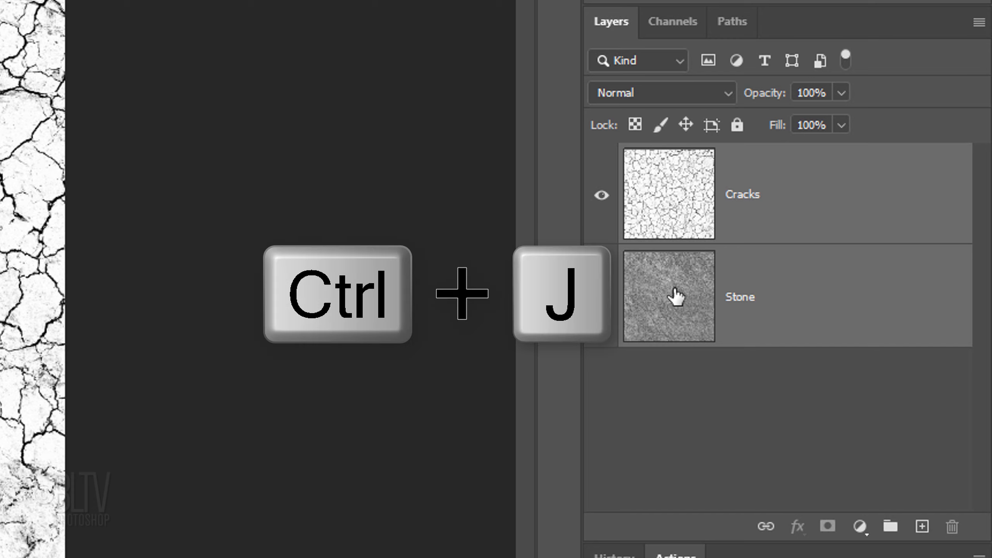
pyautogui.hotkey('ctrl', 'j')
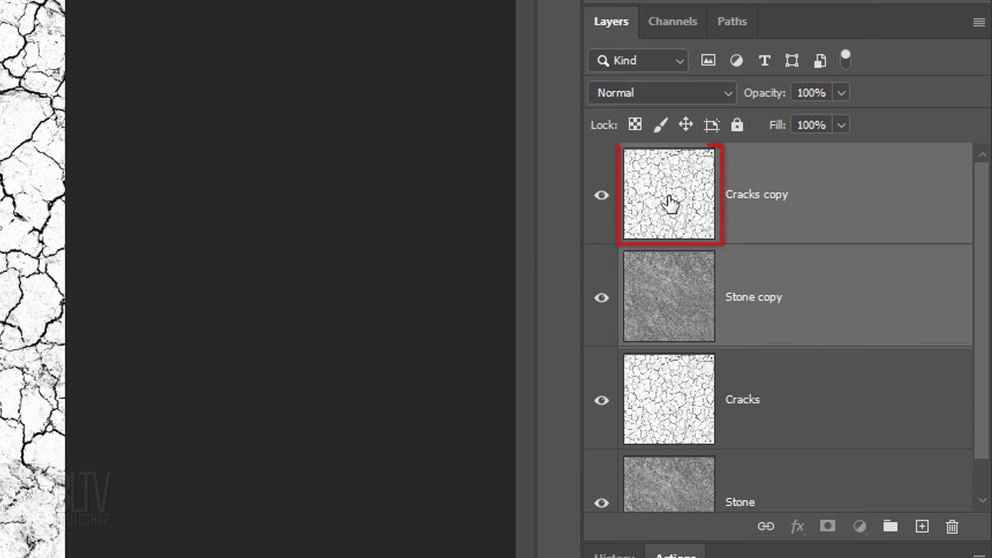
# Apply a Spherize distortion to the Cracks copy layer
pyautogui.click(671, 203)
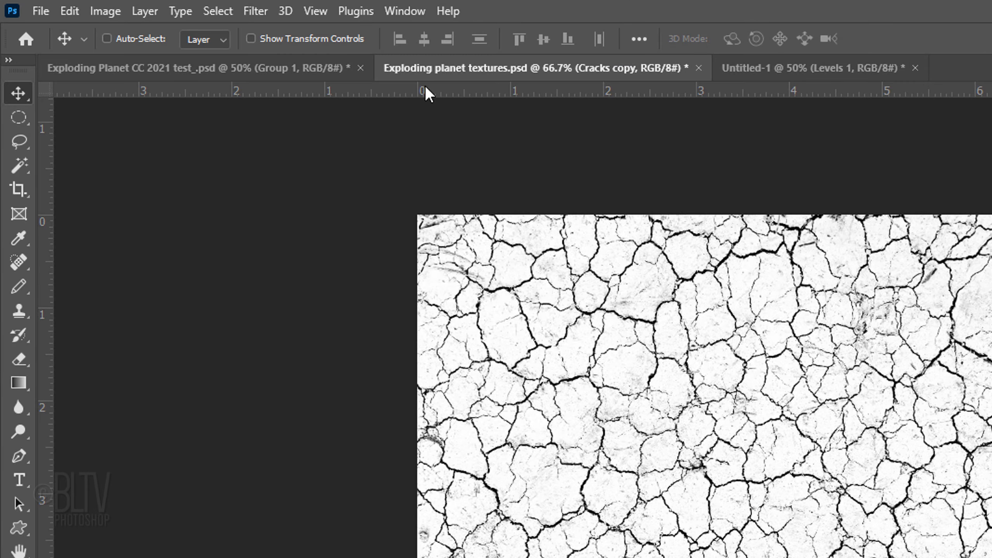
pyautogui.click(256, 11)
pyautogui.moveTo(282, 319)
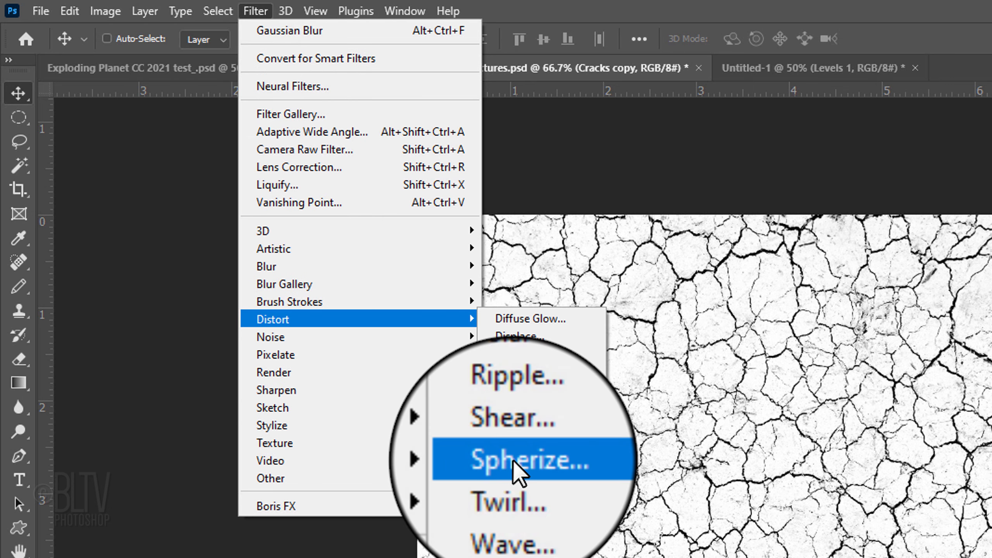
pyautogui.click(513, 425)
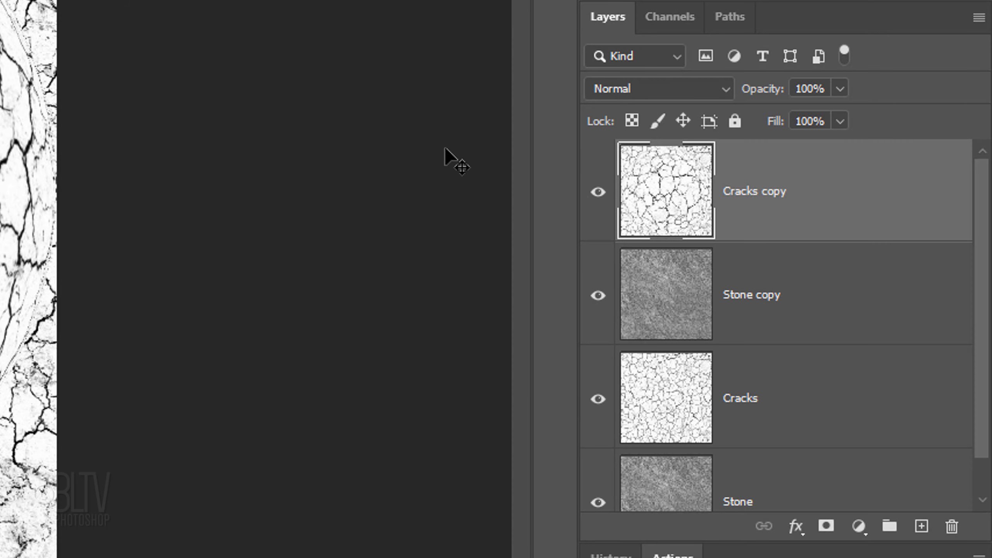
# Hide the Cracks copy layer and switch to the Elliptical Marquee tool
pyautogui.click(599, 192)
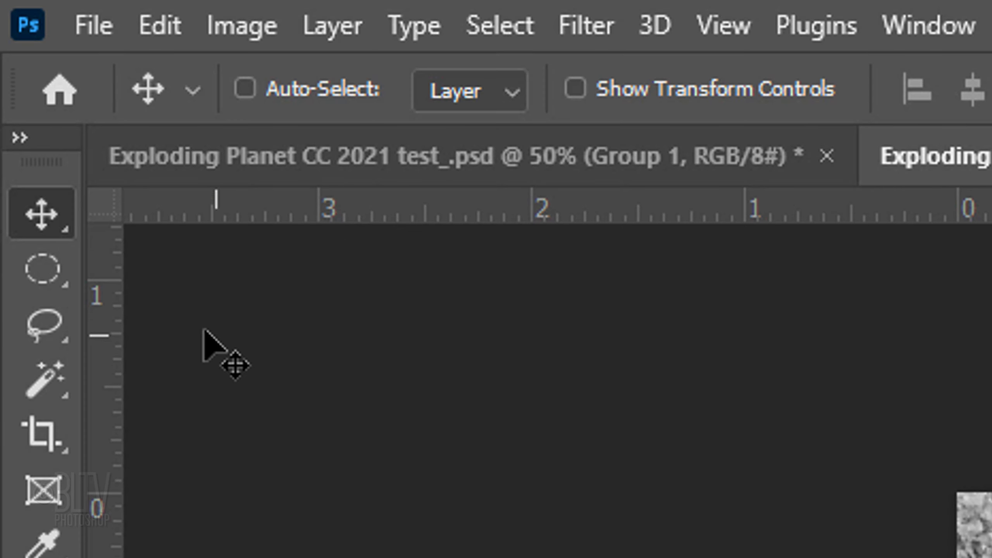
pyautogui.click(68, 276)
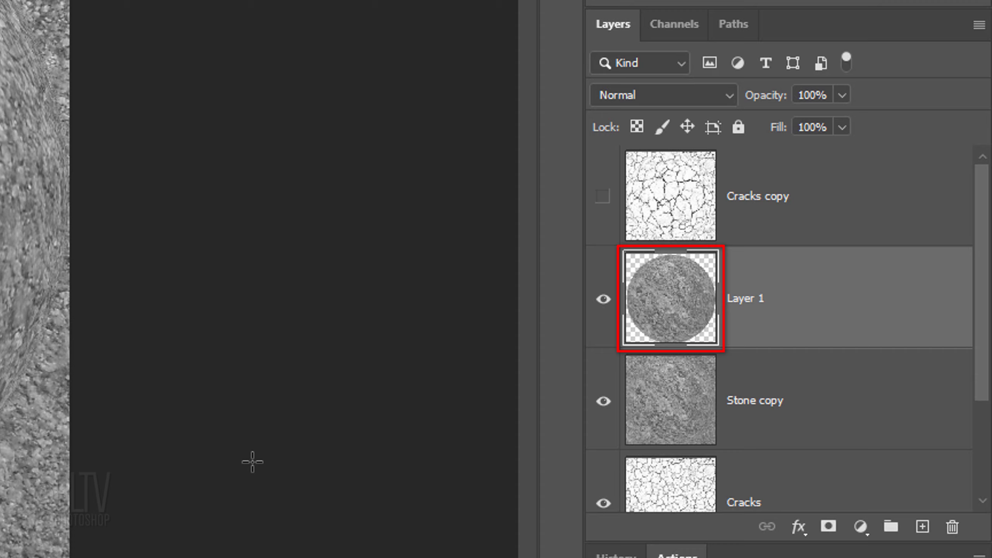
# Copy the circular area of Cracks copy to Layer 2, move Layer 1 beneath, and select both
pyautogui.keyDown('ctrl'); pyautogui.click(661, 306); pyautogui.keyUp('ctrl')
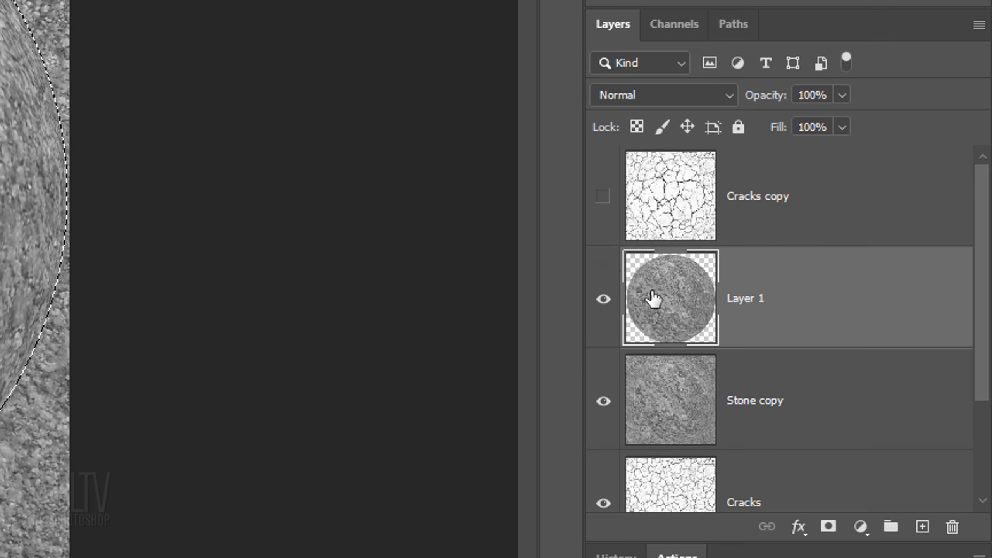
pyautogui.click(604, 200)
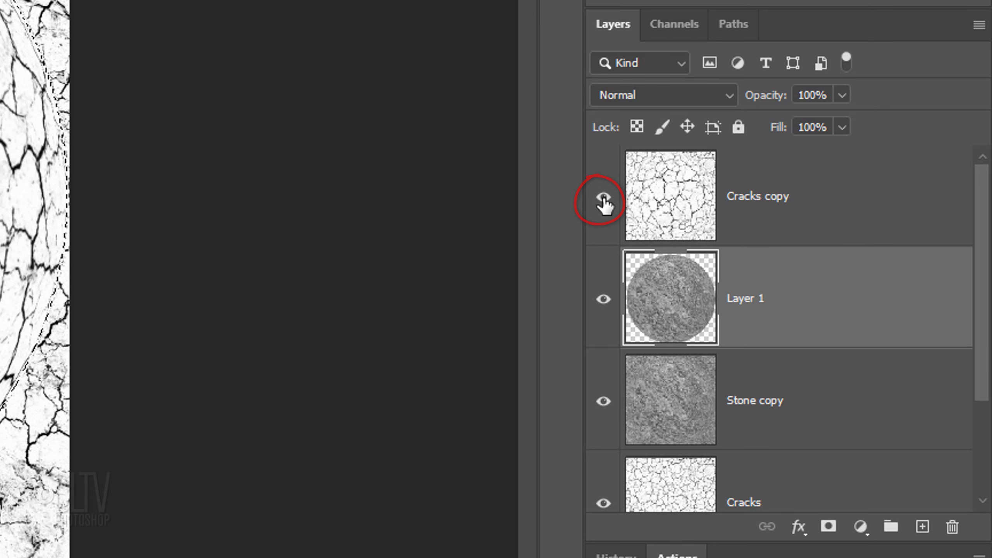
pyautogui.click(668, 204)
pyautogui.hotkey('ctrl', 'j')
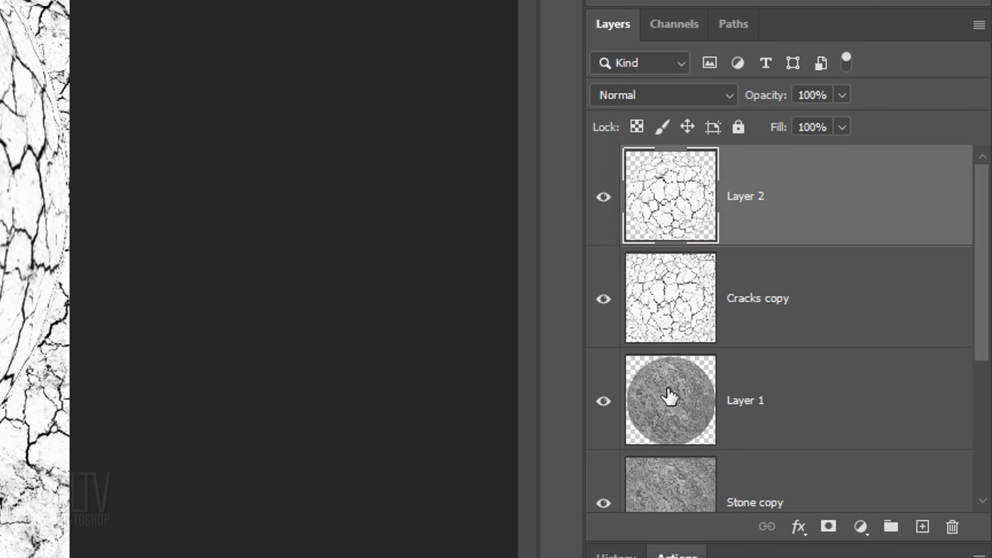
pyautogui.moveTo(673, 407); pyautogui.dragTo(676, 258)
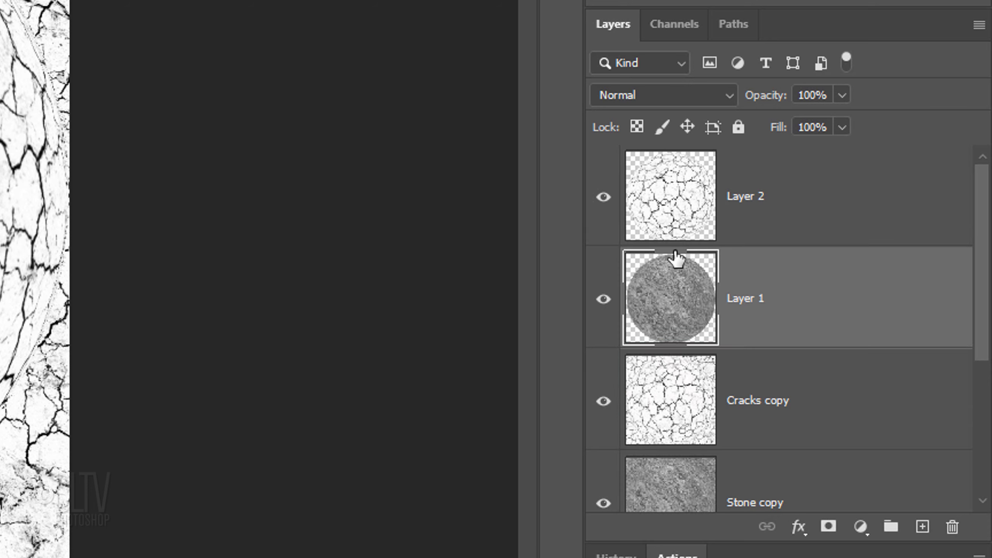
pyautogui.keyDown('shift'); pyautogui.click(674, 207); pyautogui.keyUp('shift')
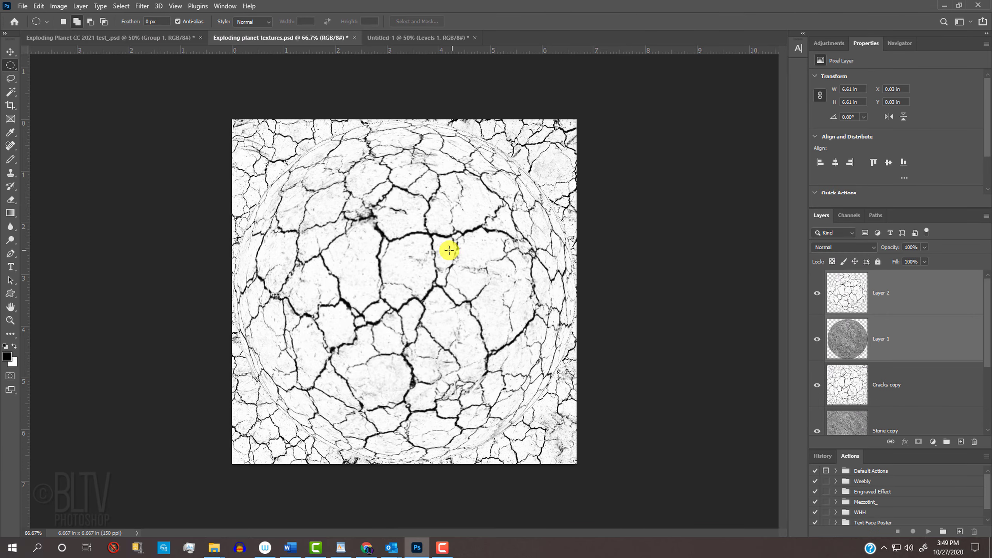
# Drop both planet layers centred into Untitled-1 above Levels 1, then select Layer 2
pyautogui.press('v')
pyautogui.moveTo(443, 241); pyautogui.dragTo(412, 41)
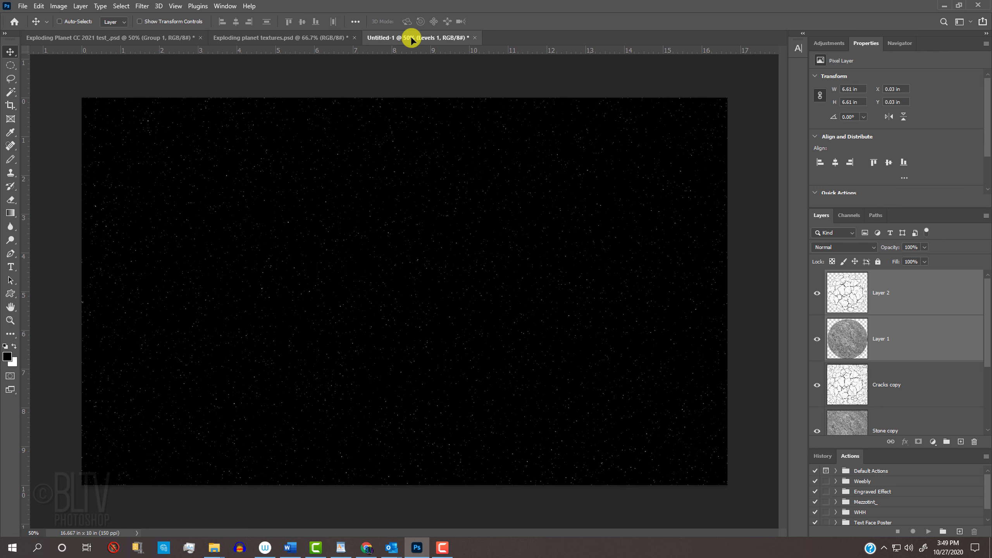
pyautogui.press('shift')
pyautogui.moveTo(411, 41); pyautogui.dragTo(413, 306)
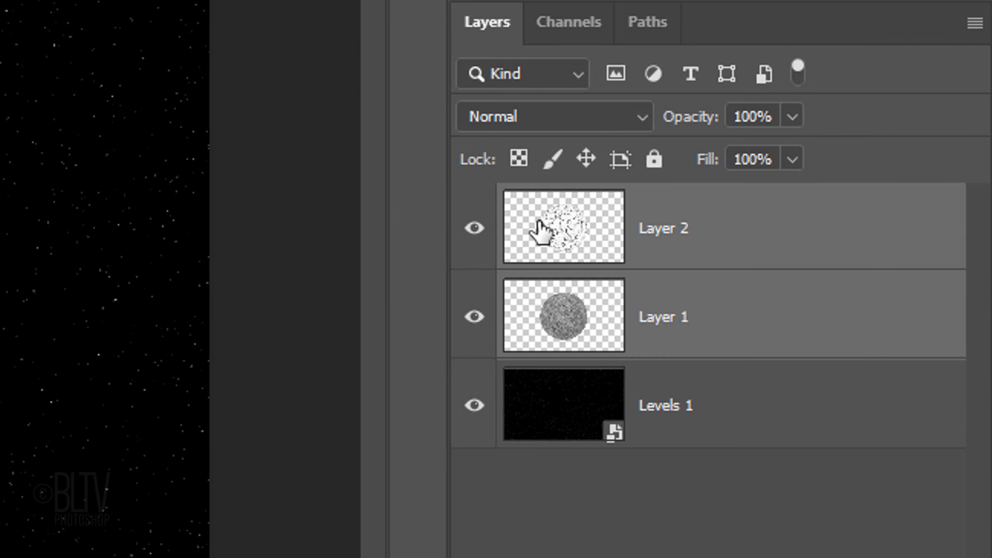
pyautogui.click(851, 286)
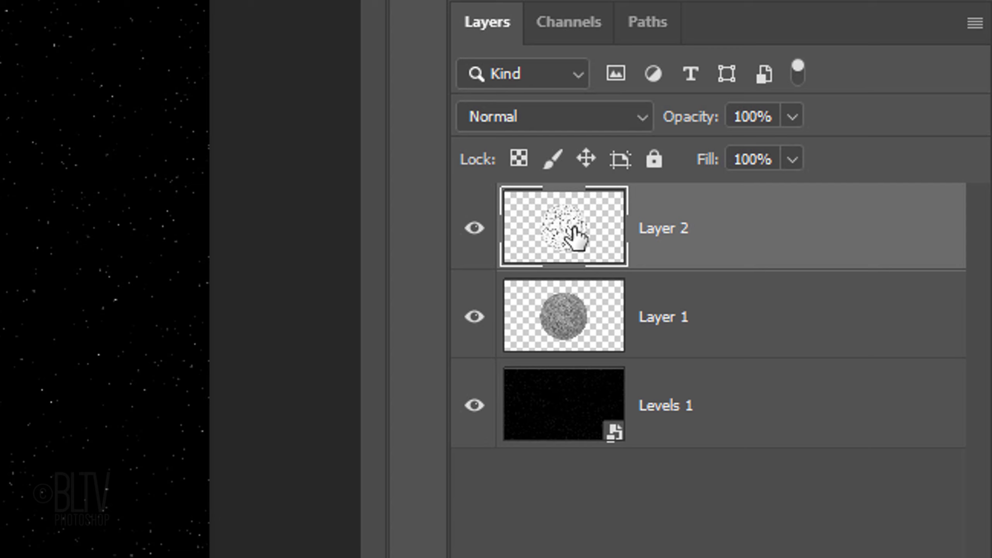
# Keep a hidden copy of Layer 2, then merge Layer 2 into Layer 1 in Linear Burn
pyautogui.hotkey('ctrl', 'j')
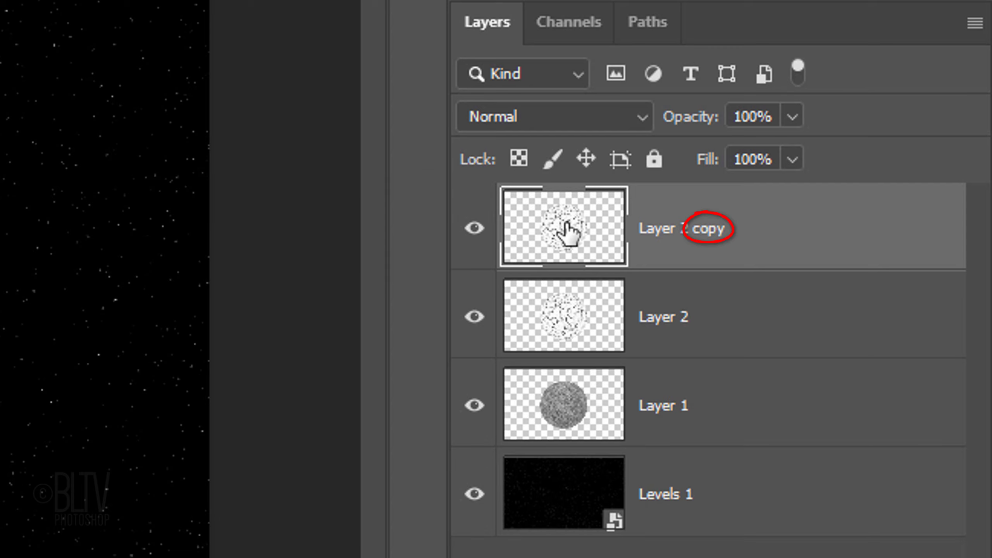
pyautogui.click(475, 229)
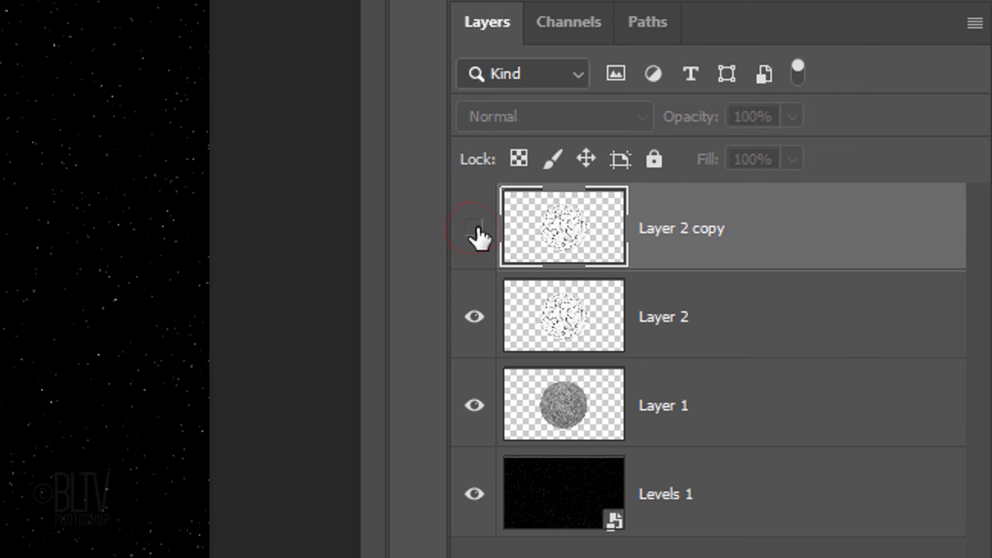
pyautogui.click(541, 319)
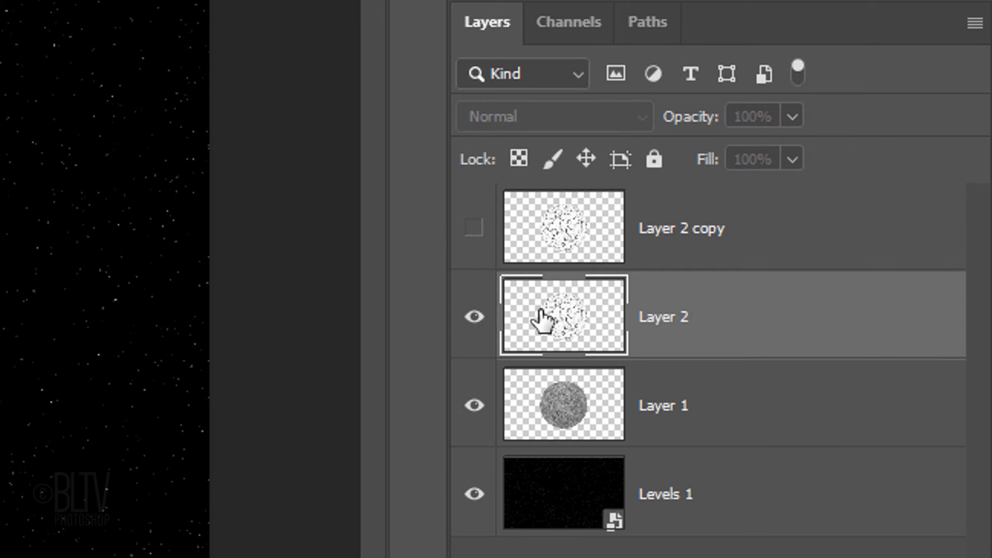
pyautogui.click(535, 119)
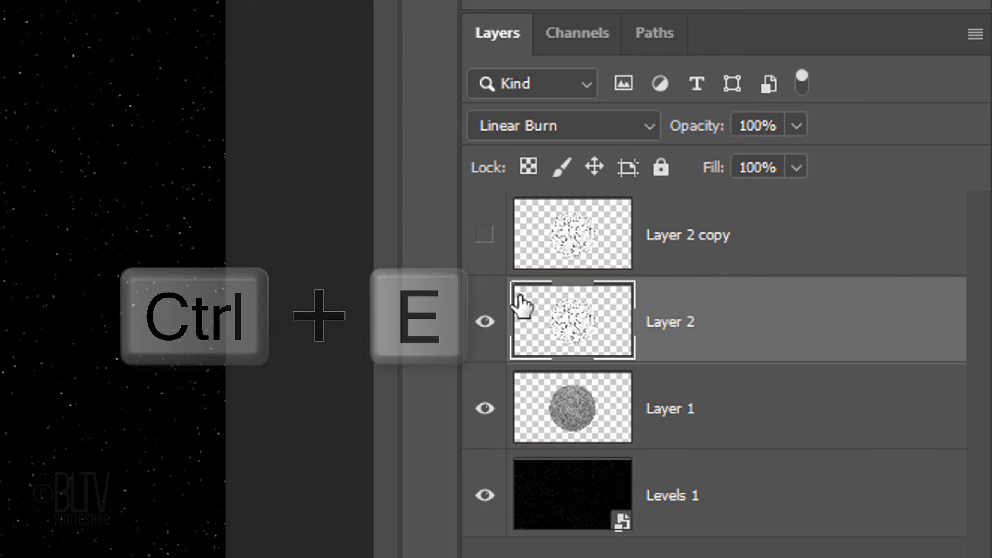
pyautogui.hotkey('ctrl', 'e')
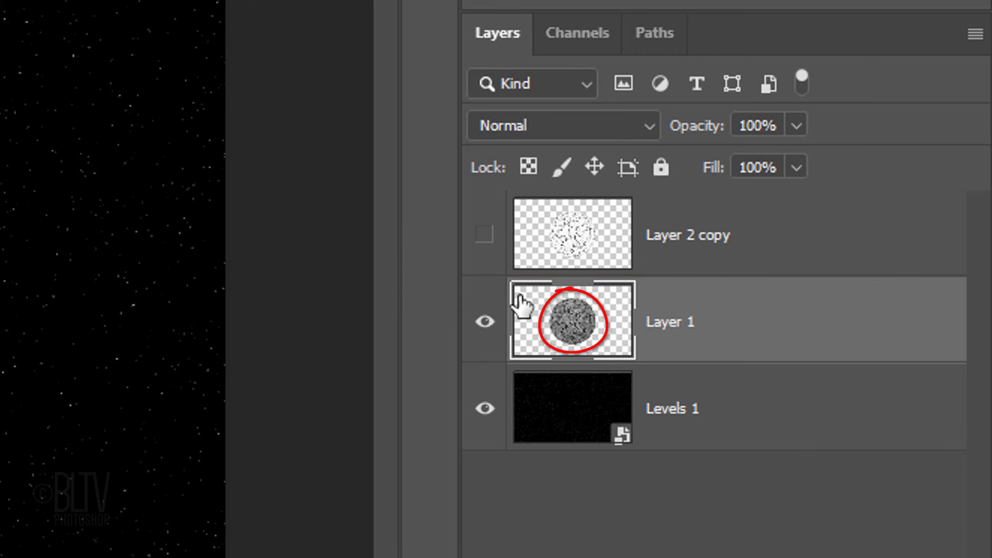
# Hide Levels 1, show Layer 2 copy, and load the inverted RGB luminosity as a selection
pyautogui.click(485, 410)
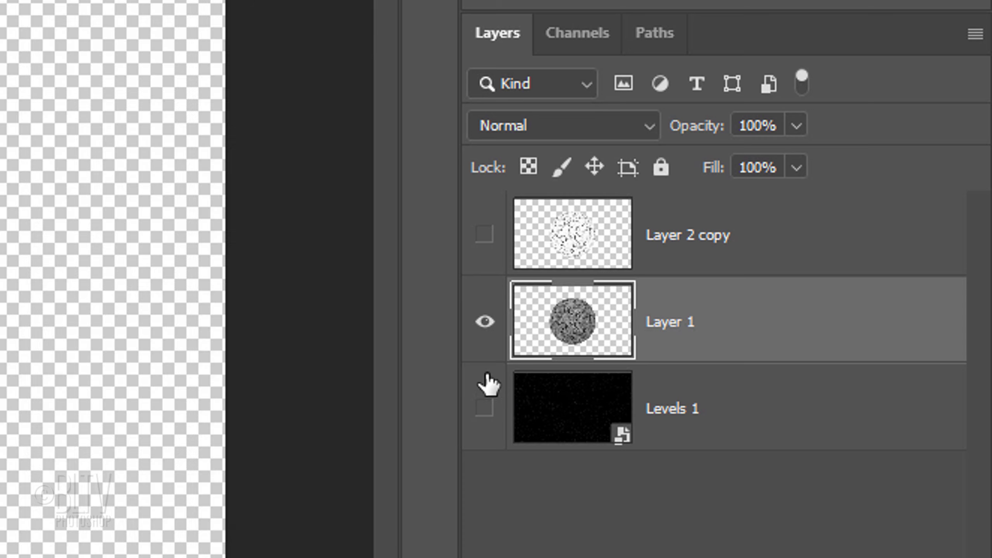
pyautogui.click(485, 237)
pyautogui.click(589, 46)
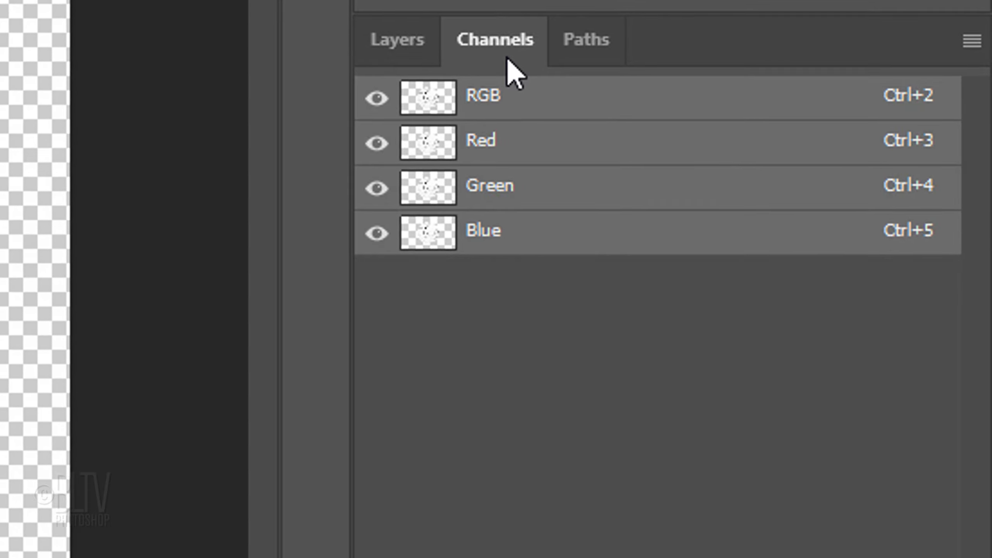
pyautogui.press('ctrl')
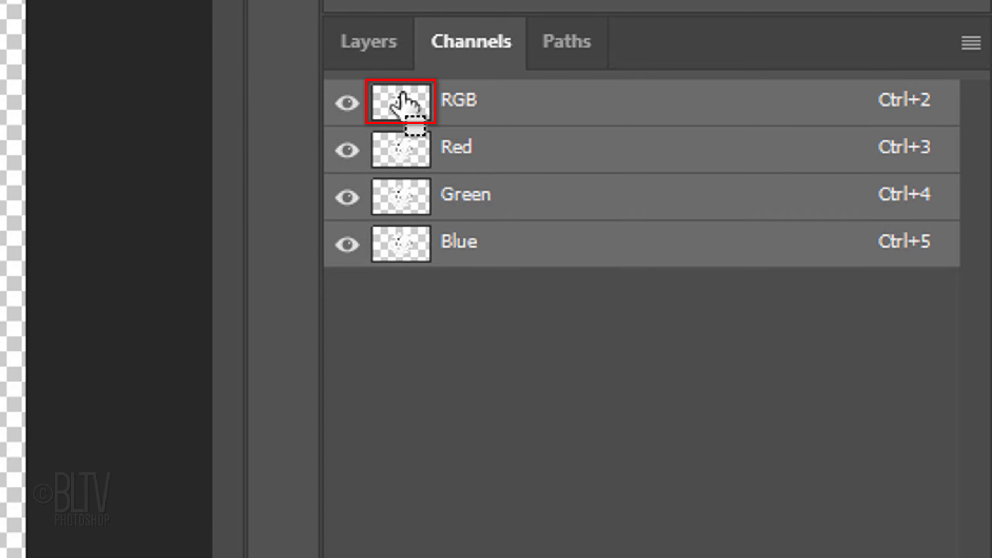
pyautogui.keyDown('ctrl'); pyautogui.click(404, 103); pyautogui.keyUp('ctrl')
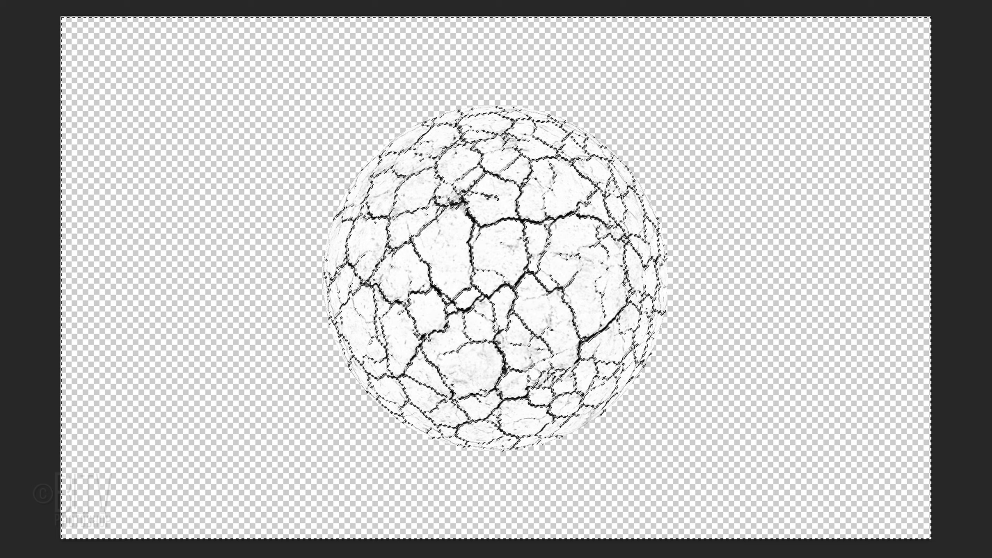
pyautogui.hotkey('ctrl', 'shift', 'i')
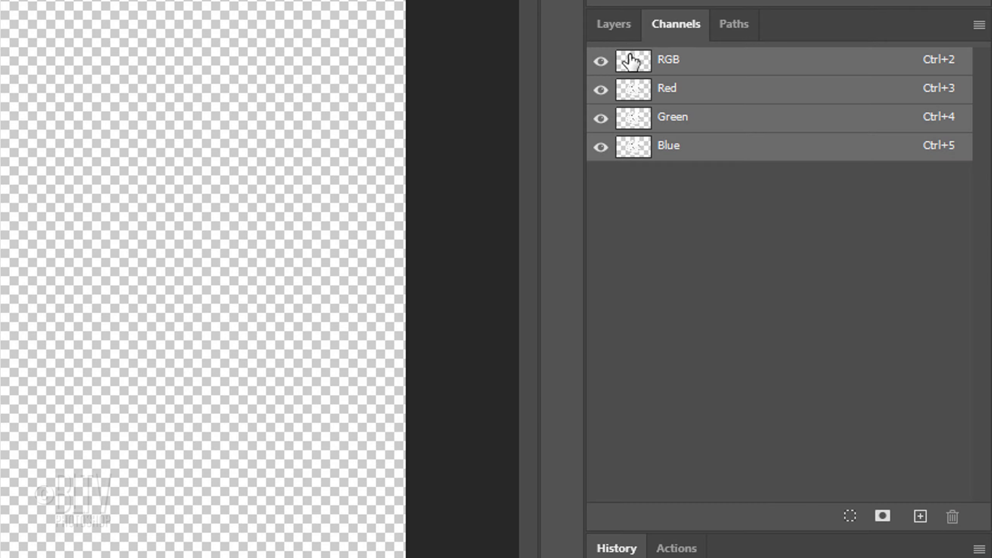
pyautogui.click(624, 29)
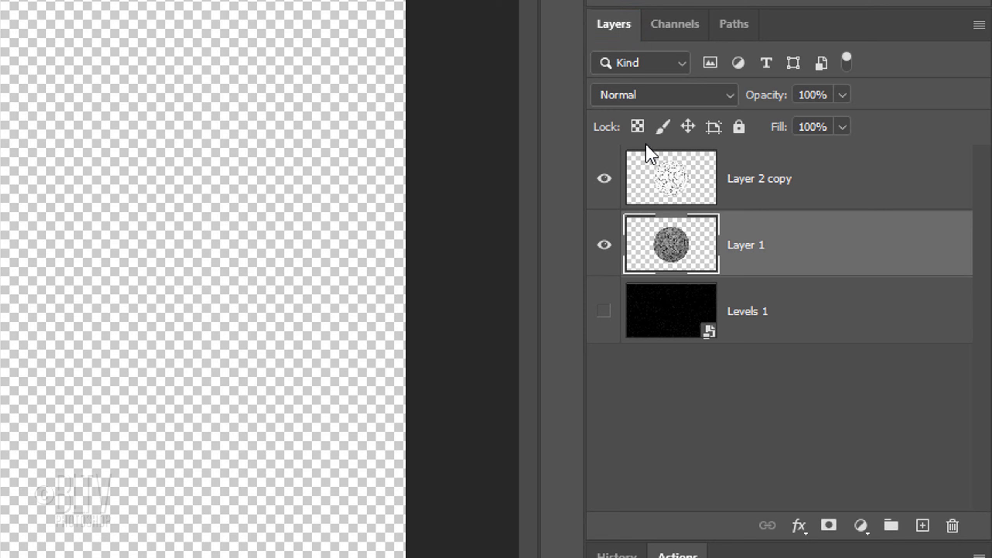
pyautogui.click(669, 180)
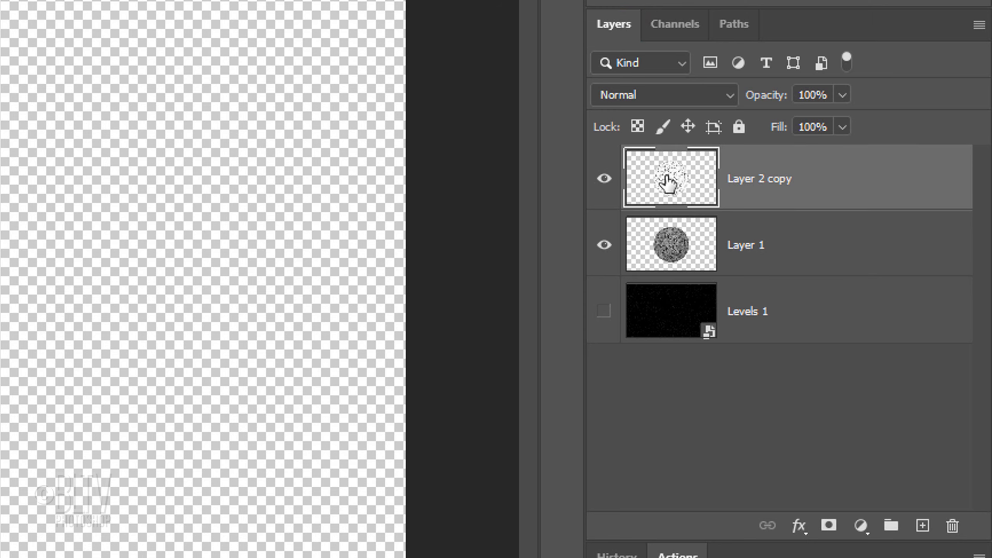
# Add a new top layer and fill the selected crack lines with white
pyautogui.click(923, 526)
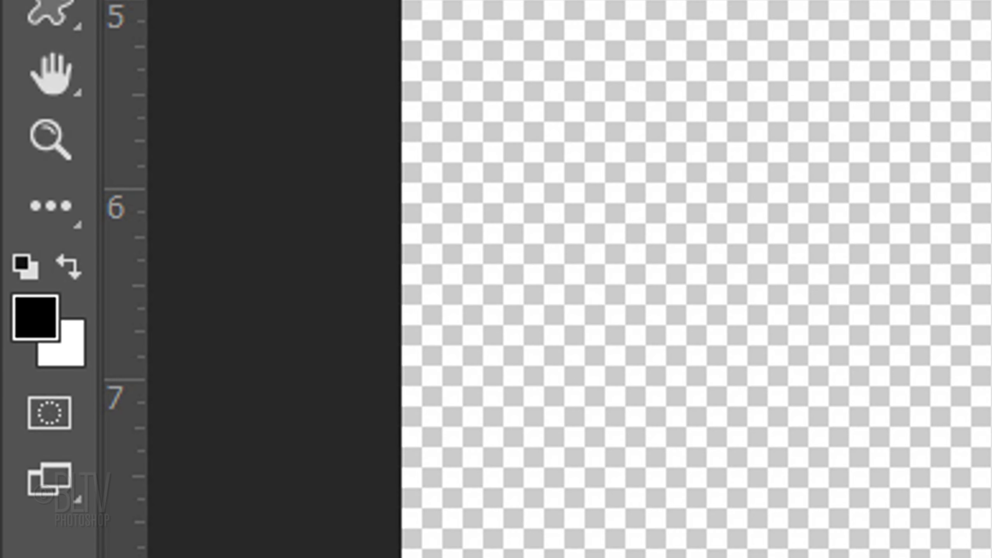
pyautogui.press('d')
pyautogui.hotkey('ctrl', 'Delete')
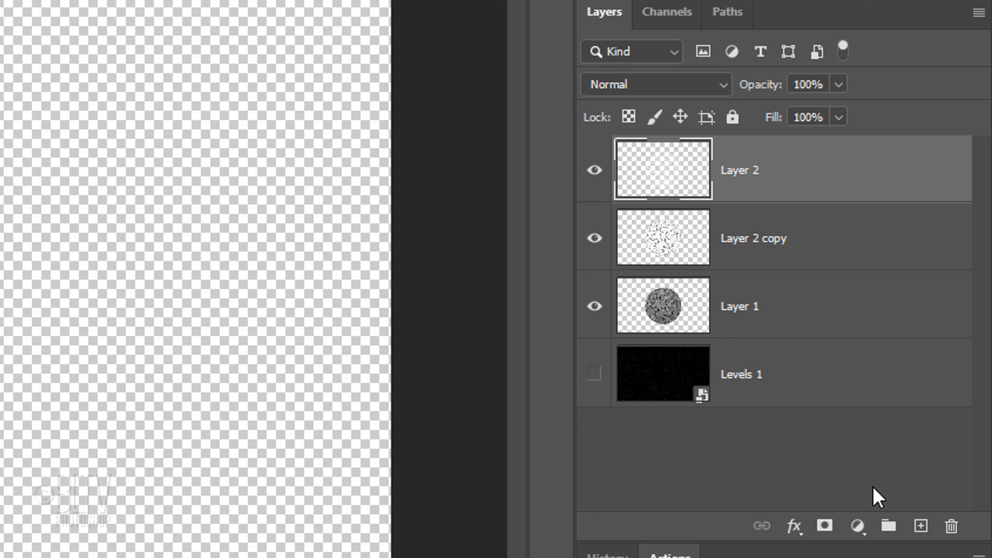
# Delete Layer 2 copy and rename Layer 1 to 'planet'
pyautogui.click(668, 247)
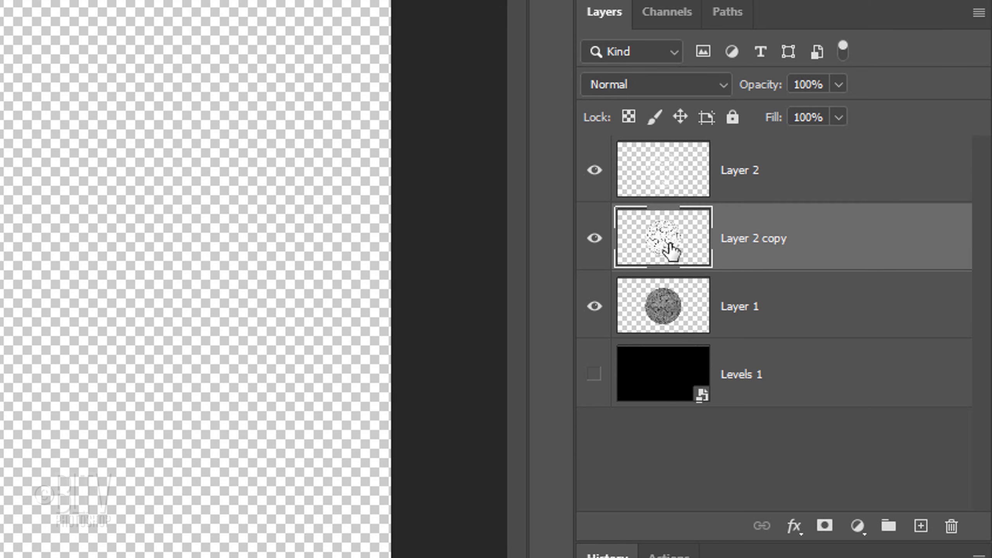
pyautogui.press('Delete')
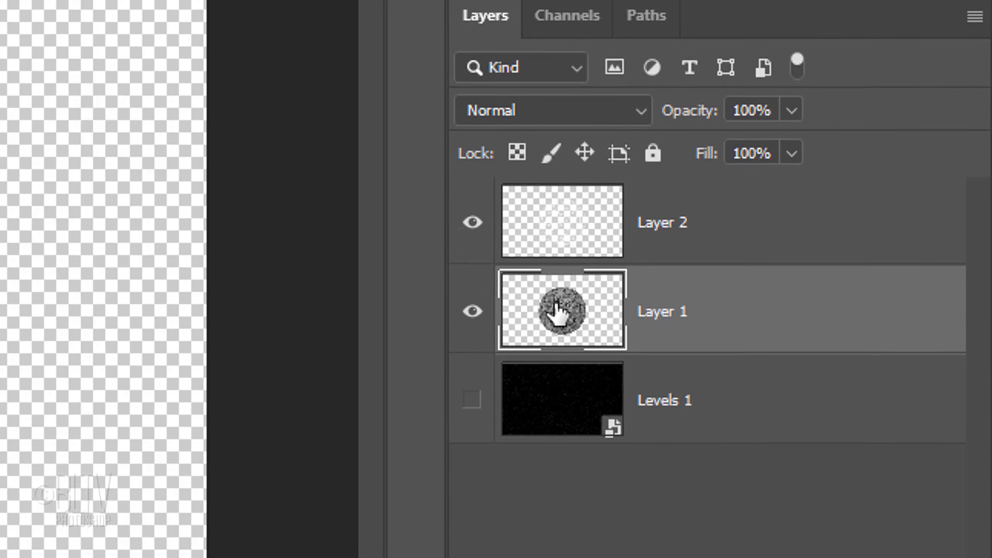
pyautogui.doubleClick(728, 245)
pyautogui.write('D')
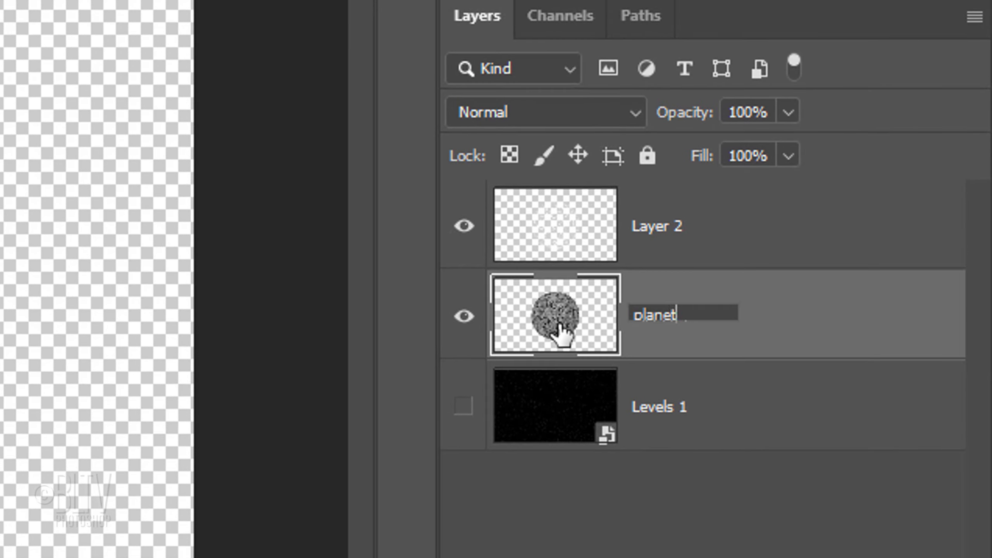
pyautogui.write('lanet')
pyautogui.press('Return')
# Rename Layer 2 to 'cracks', show the Levels 1 starfield and hide the planet layer
pyautogui.doubleClick(647, 227)
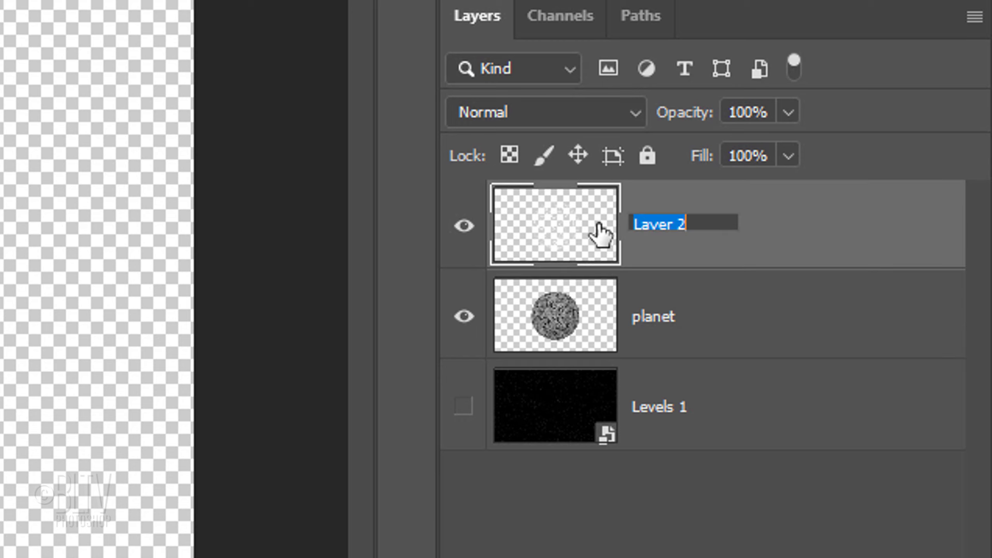
pyautogui.write('cracks')
pyautogui.press('Return')
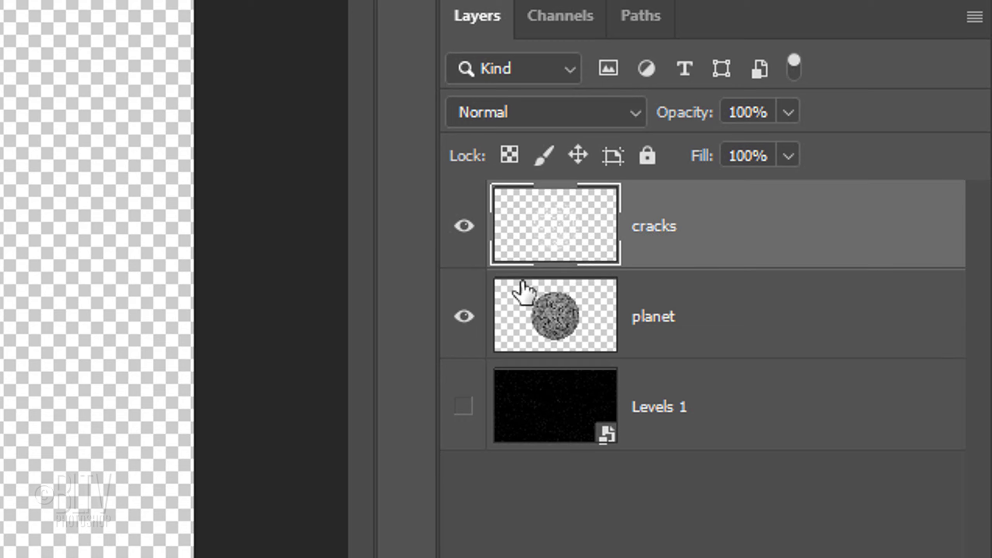
pyautogui.click(463, 408)
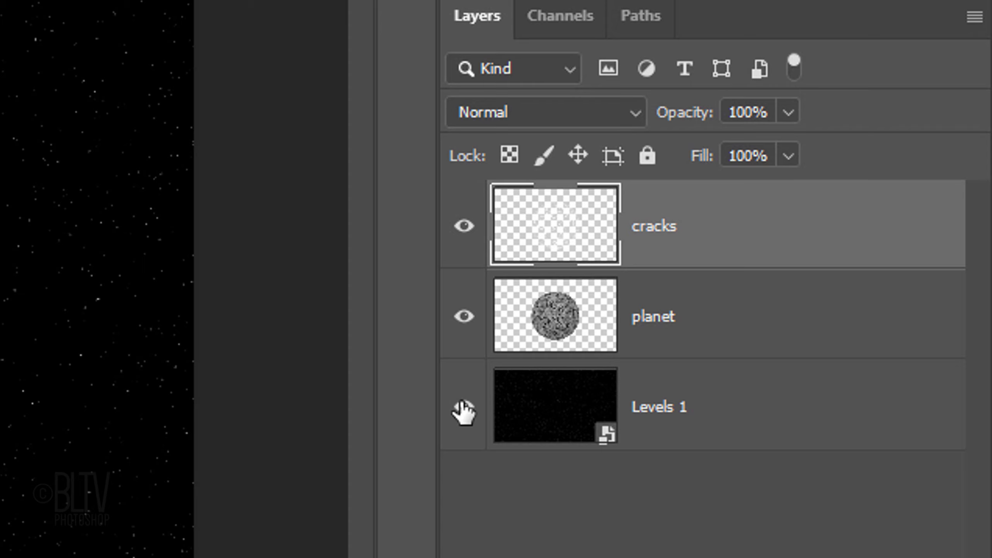
pyautogui.click(464, 316)
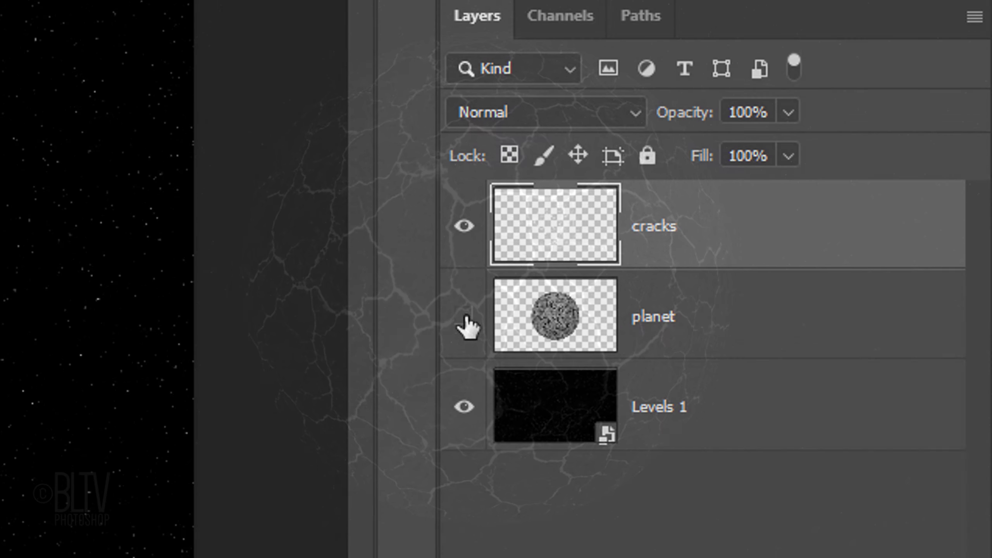
# Give the cracks layer an FF3600 Outer Glow: Screen, 100% opacity, size 30 px
pyautogui.click(554, 223)
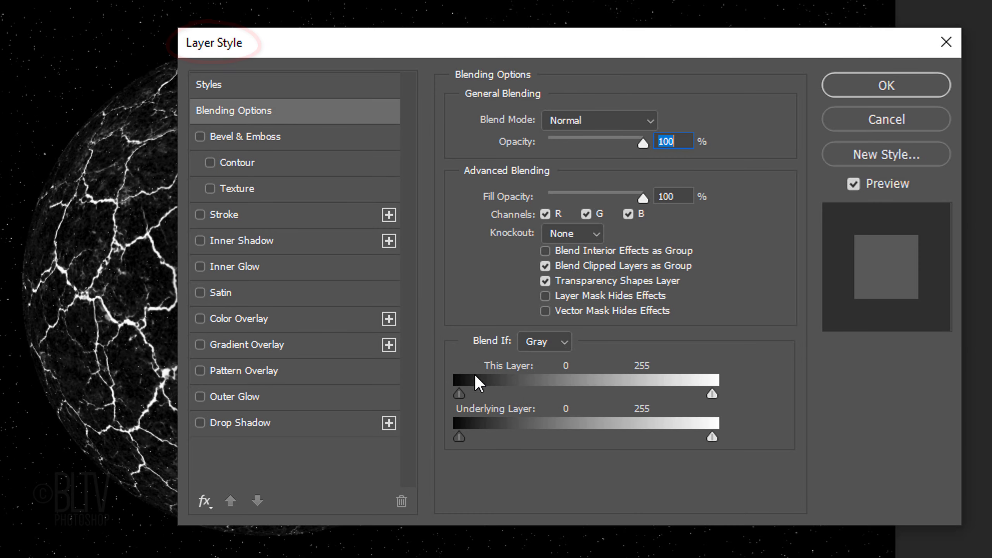
pyautogui.click(232, 396)
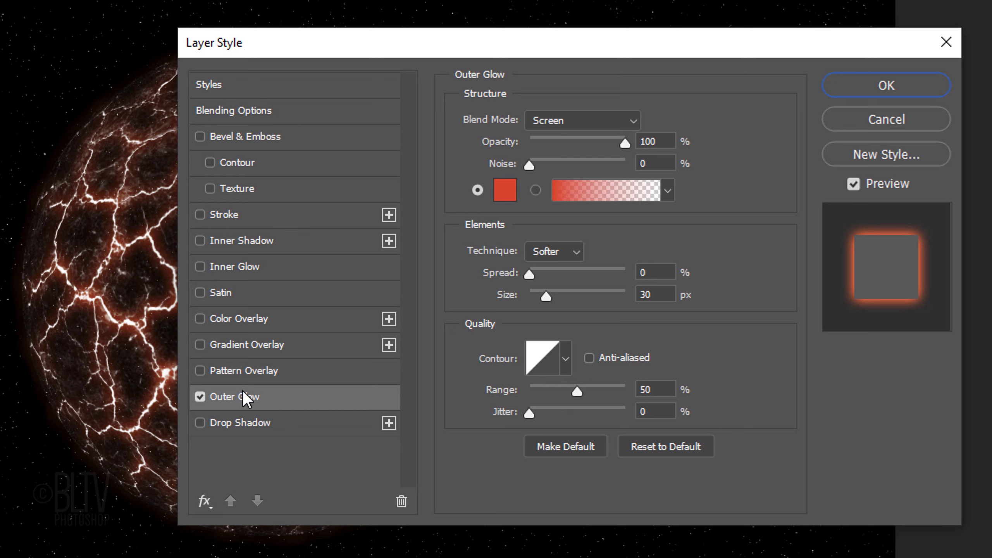
pyautogui.click(505, 192)
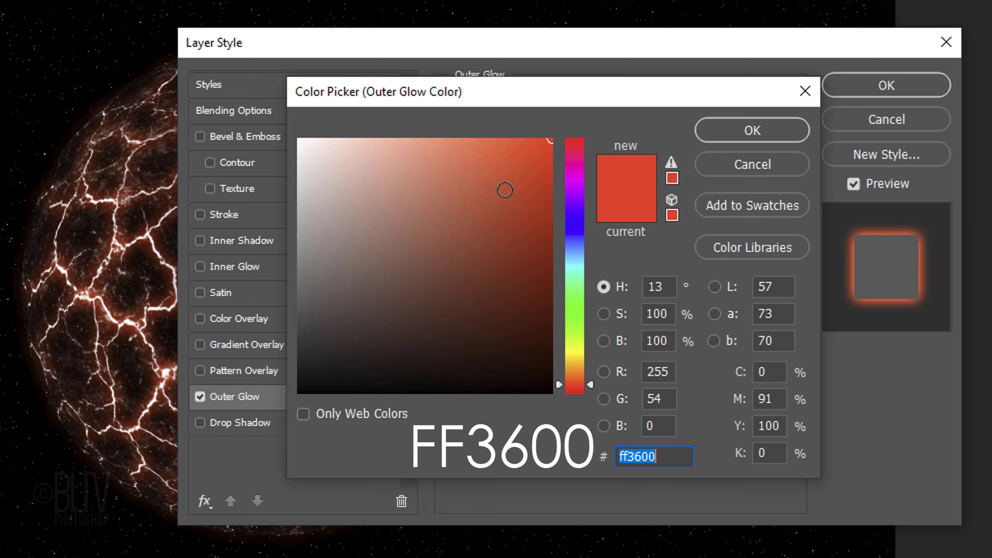
pyautogui.click(731, 132)
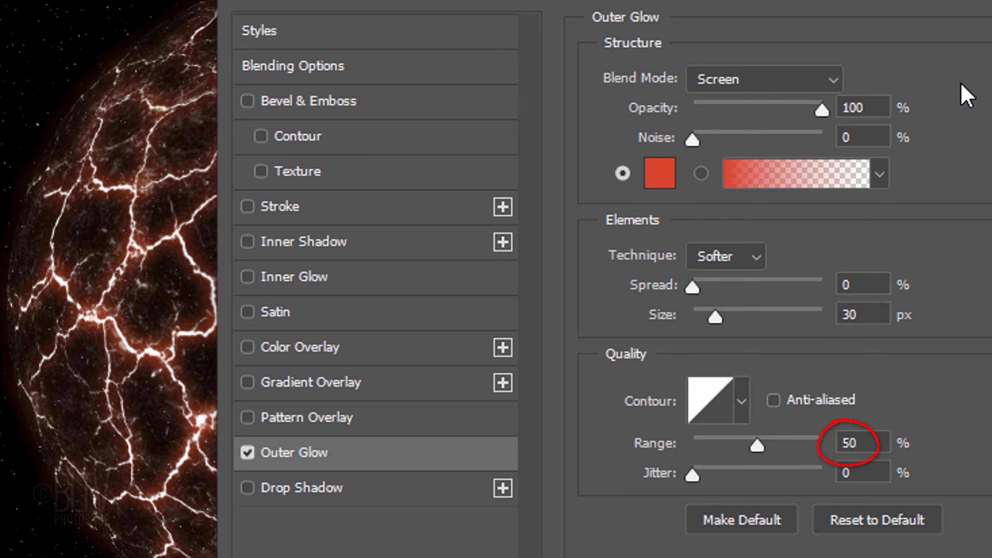
# Add an FFBB04 yellow Inner Glow at 75% opacity to the cracks layer
pyautogui.click(312, 278)
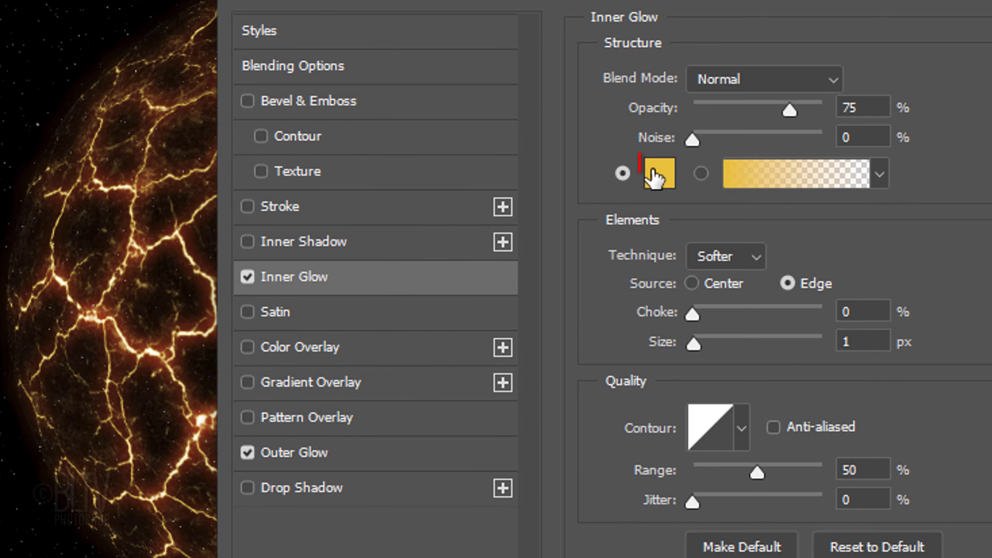
pyautogui.click(660, 173)
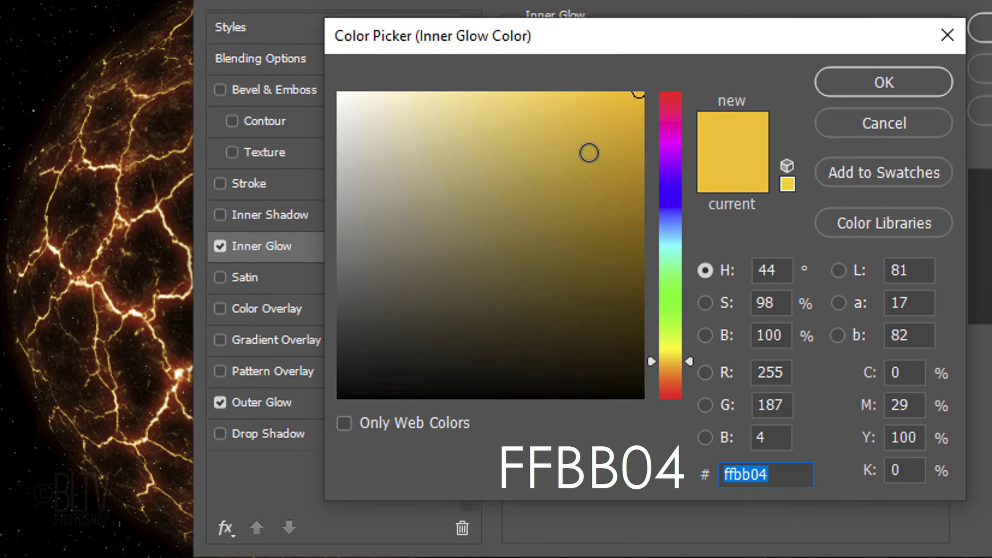
pyautogui.click(863, 84)
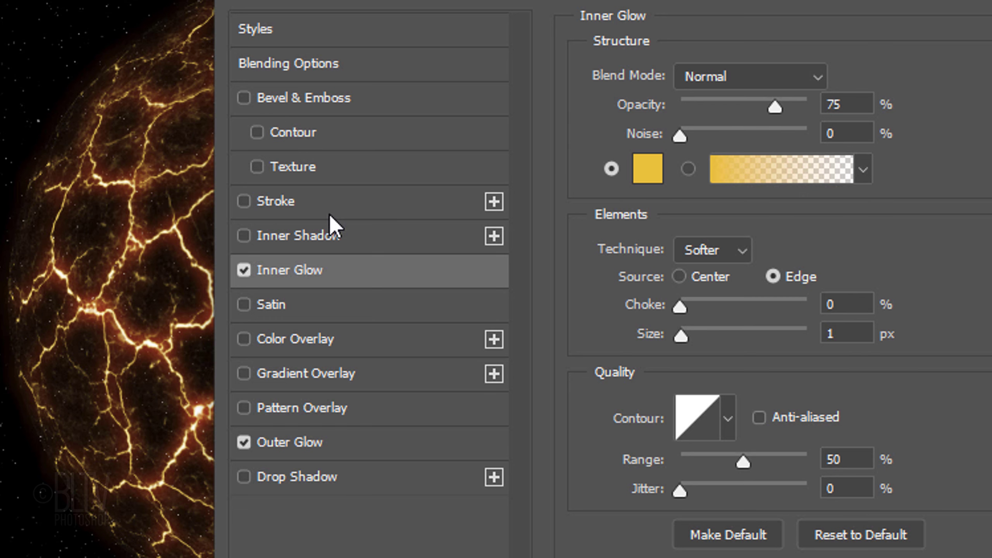
# Add an FF6000 Multiply Inner Shadow to the cracks and close Layer Style
pyautogui.click(297, 236)
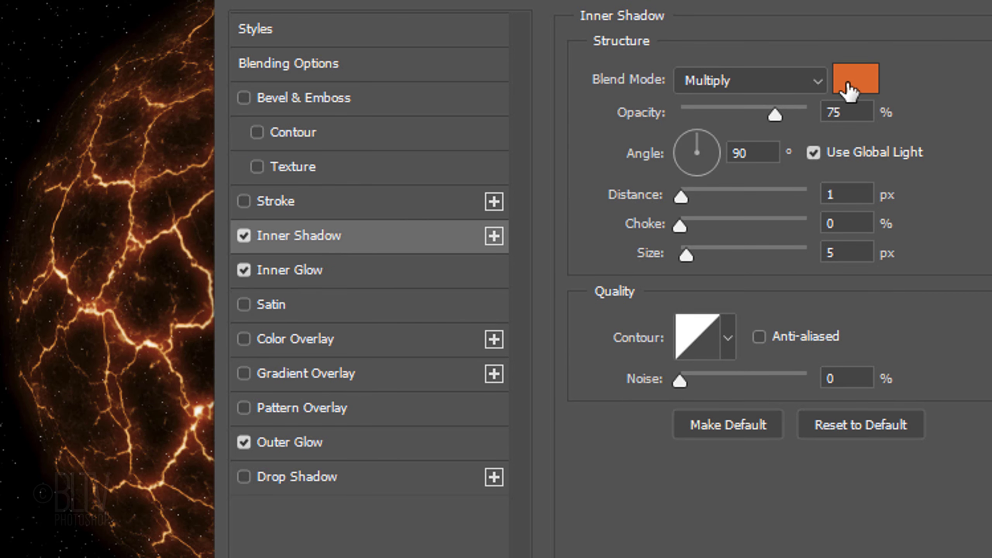
pyautogui.click(855, 84)
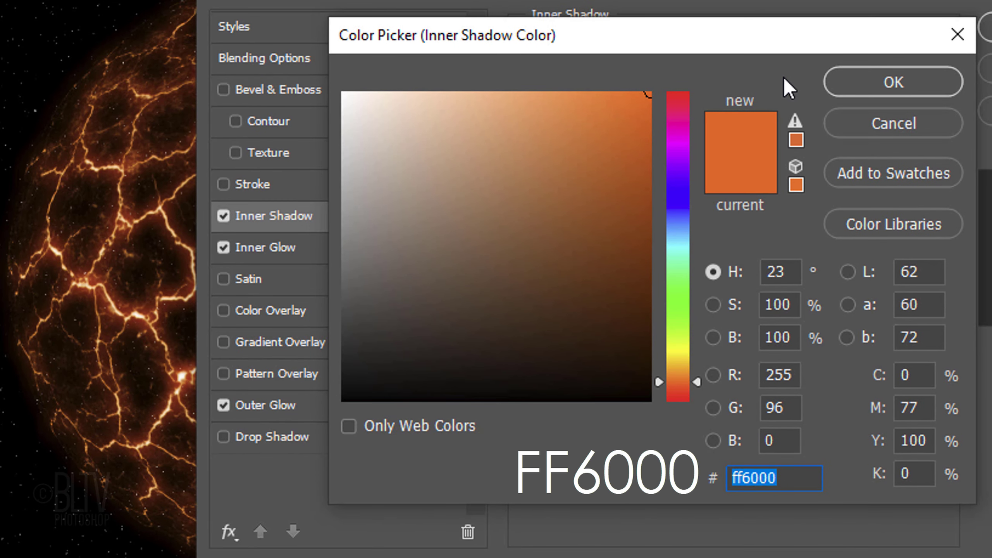
pyautogui.click(882, 84)
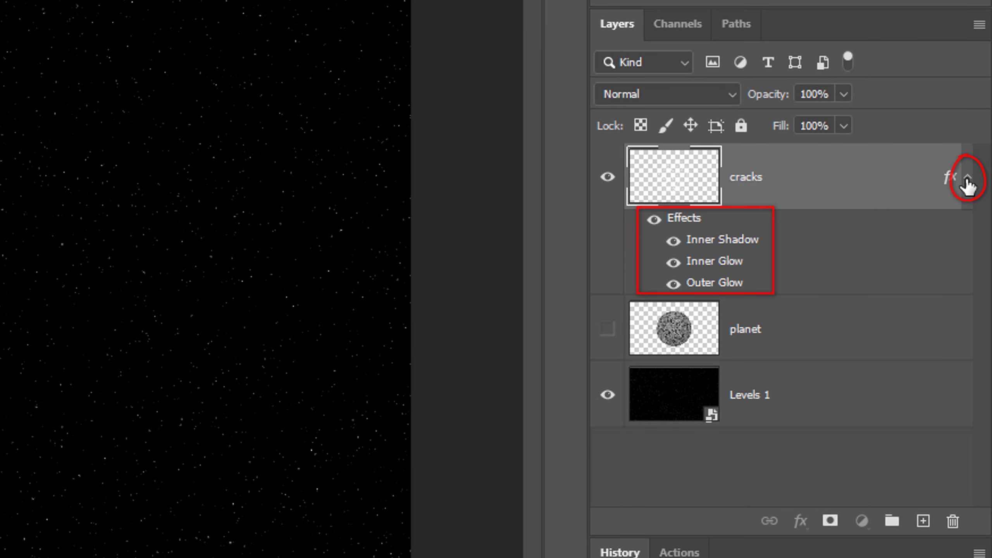
# Add a Brightness/Contrast adjustment layer above cracks with brightness 33 and contrast 64
pyautogui.click(967, 179)
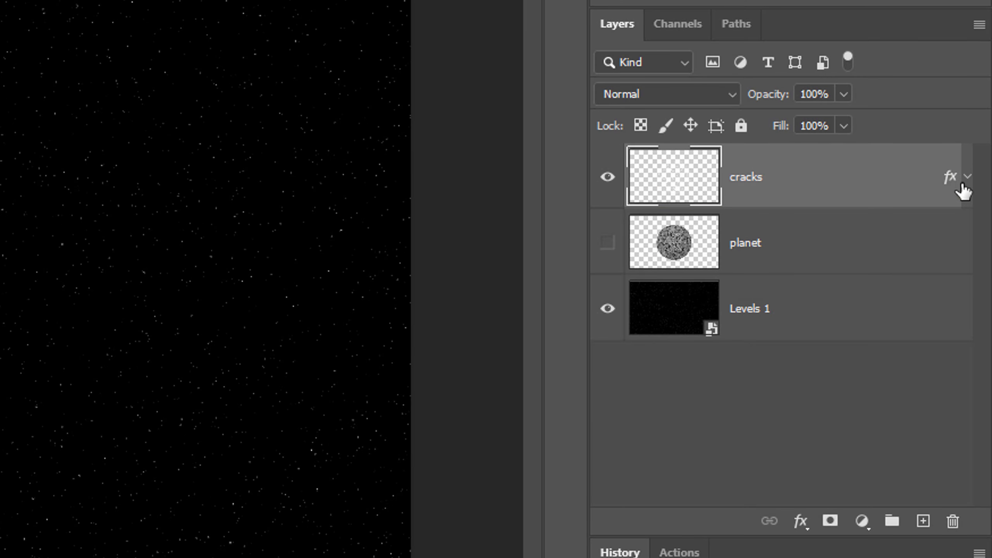
pyautogui.click(861, 522)
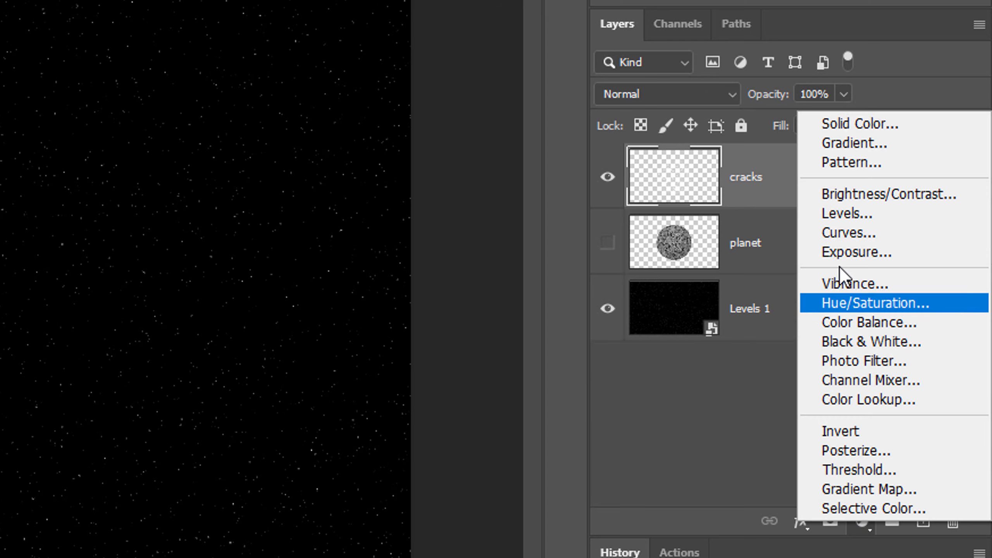
pyautogui.click(865, 207)
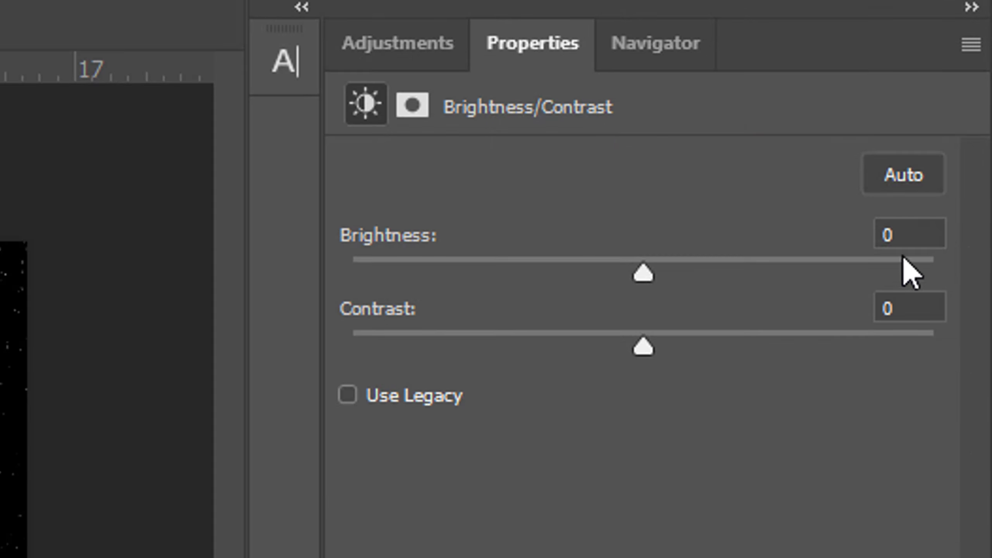
pyautogui.click(914, 235)
pyautogui.write('33')
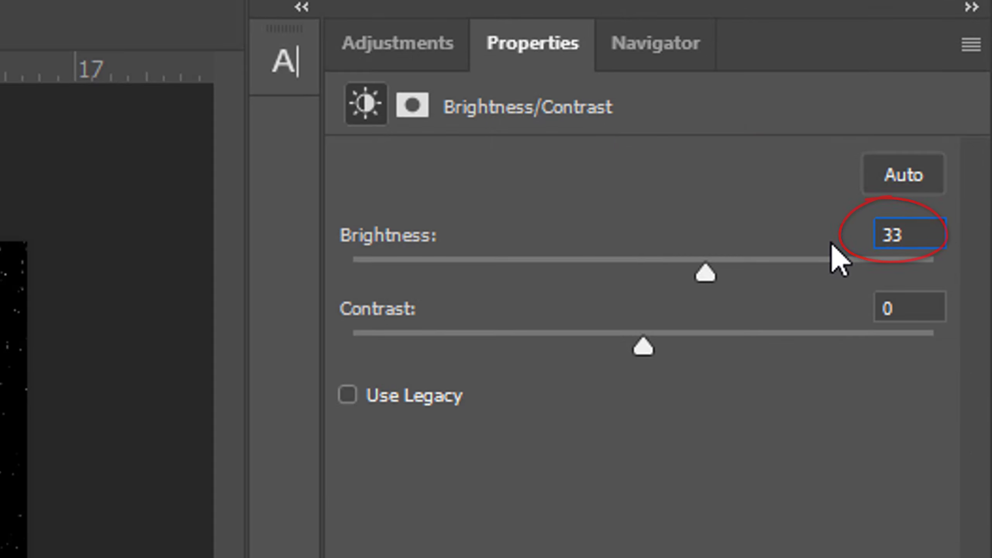
pyautogui.click(919, 304)
pyautogui.write('64')
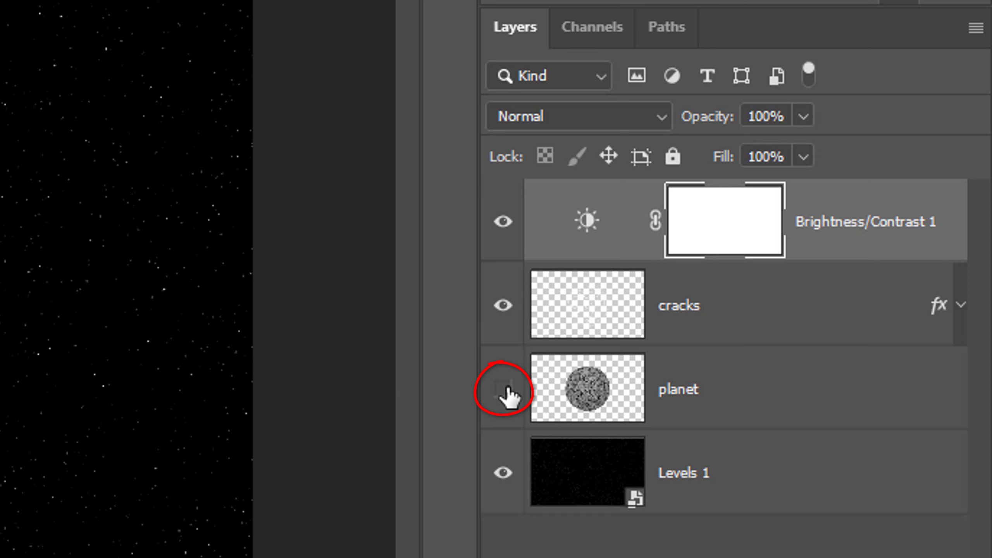
# Show the planet and give it an FF6000 Outer Glow: Linear Dodge (Add), 50%, 250 px
pyautogui.click(504, 389)
pyautogui.click(585, 387)
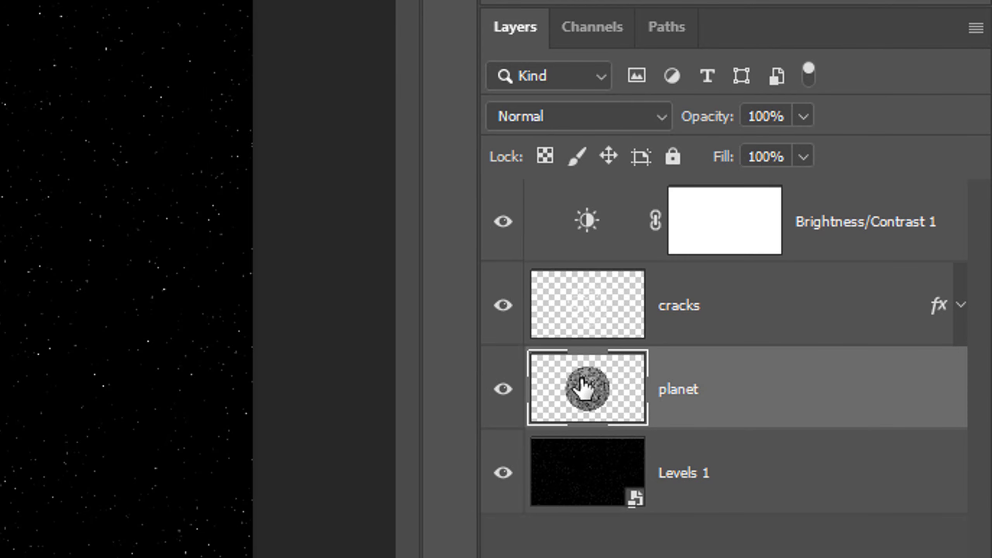
pyautogui.doubleClick(585, 387)
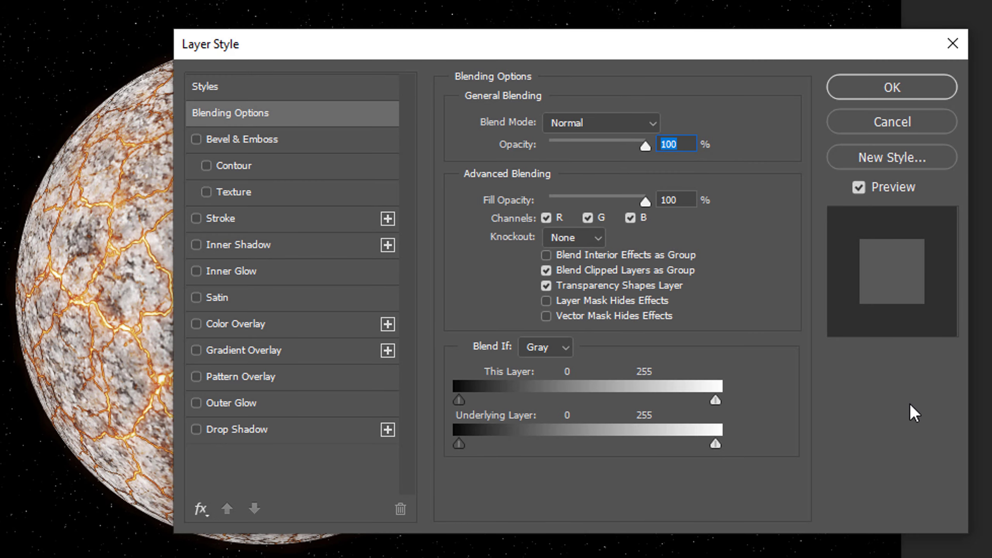
pyautogui.click(242, 403)
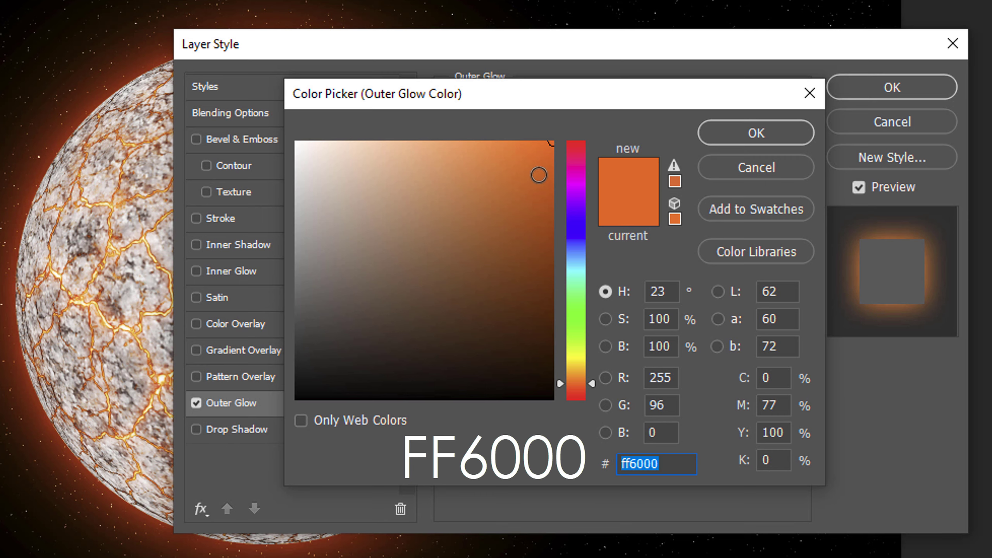
pyautogui.click(734, 137)
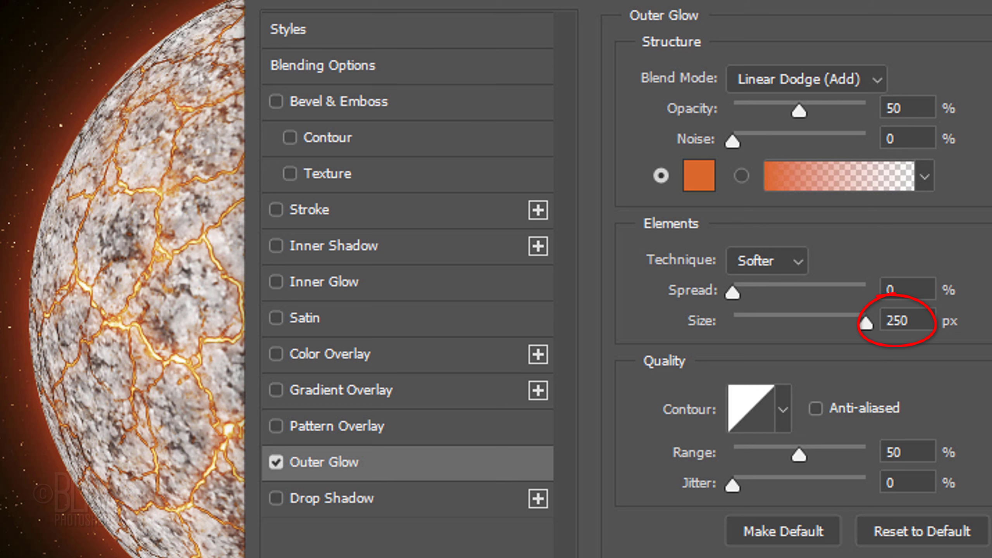
# Add an FFBB04 Inner Glow in Screen mode, size 150 px, to the planet
pyautogui.click(330, 282)
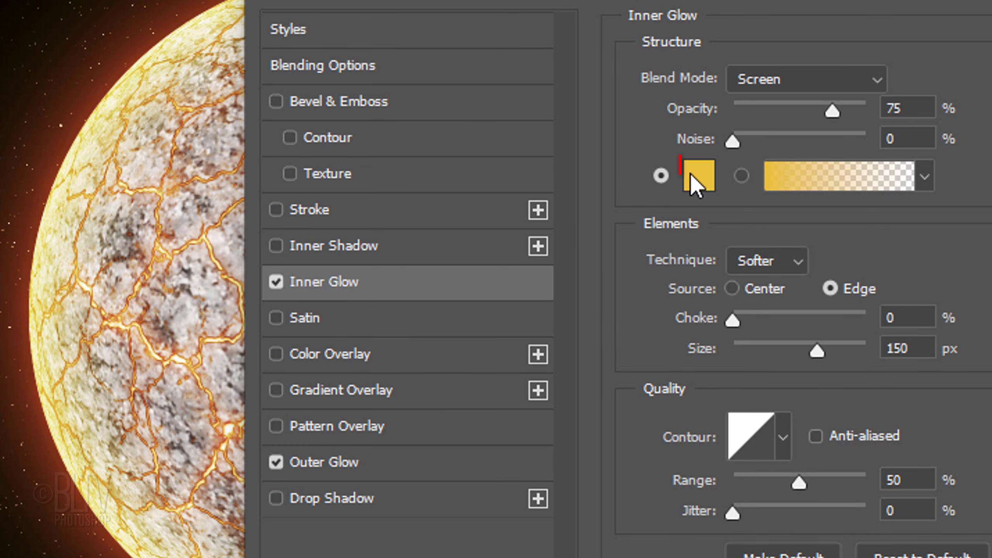
pyautogui.click(694, 179)
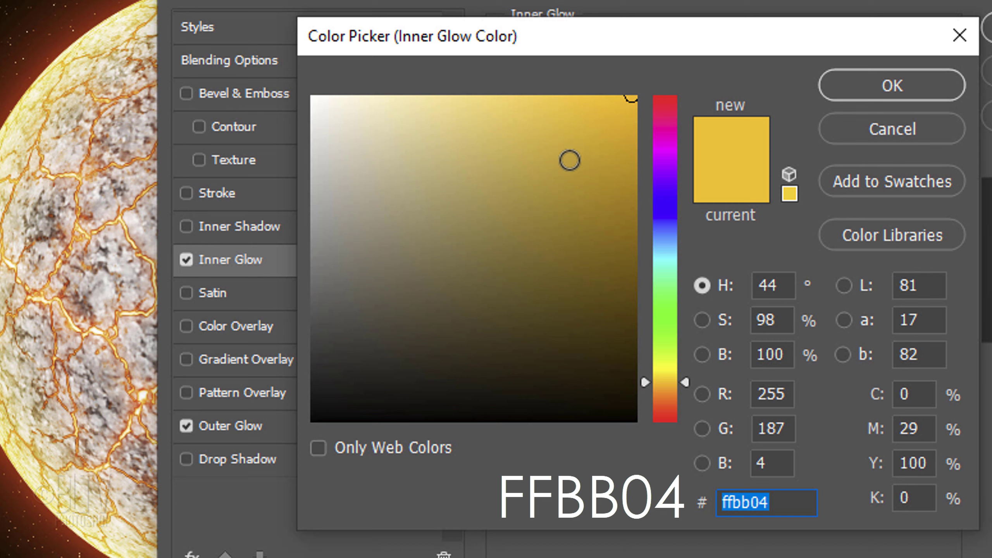
pyautogui.click(875, 86)
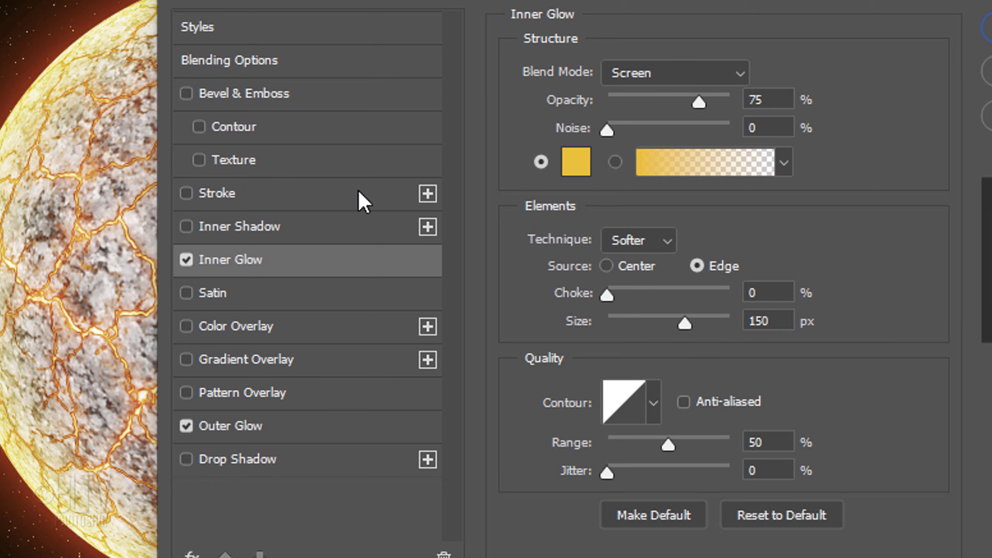
# Add an FF6000 Lighten Inner Shadow to the planet (distance 200, choke 5, size 250) and close
pyautogui.click(281, 223)
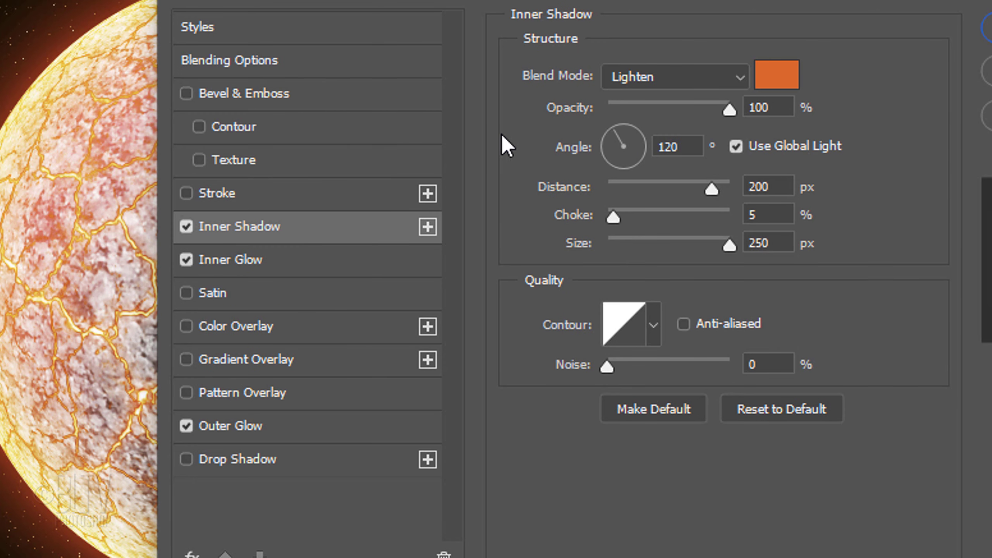
pyautogui.click(775, 87)
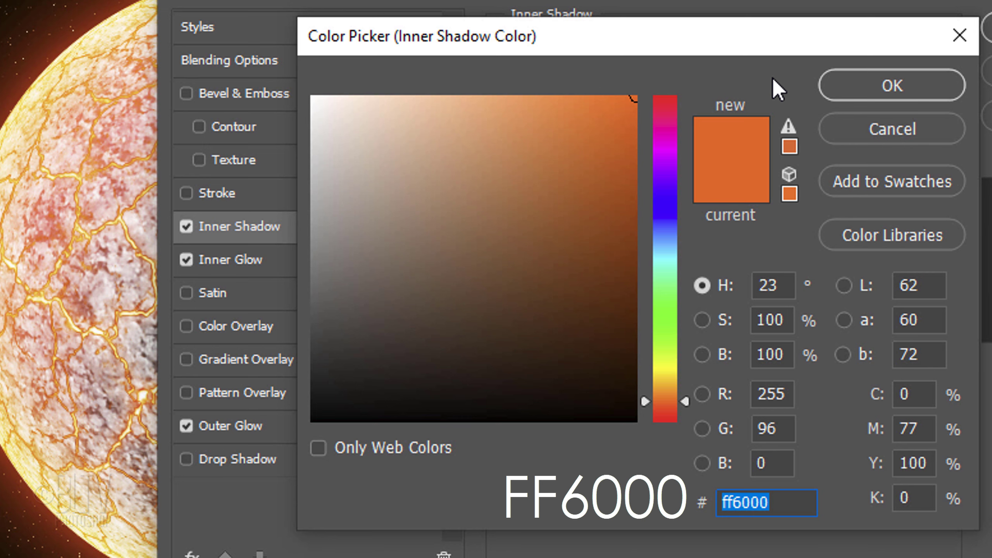
pyautogui.click(887, 87)
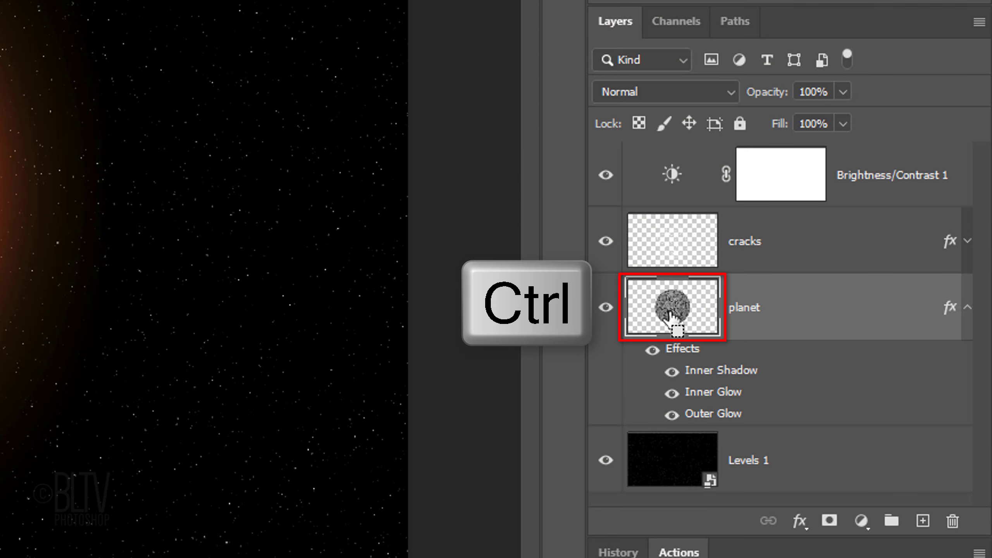
# Load the planet layer's outline as a selection and refine it by 2 px with Select > Modify
pyautogui.keyDown('ctrl'); pyautogui.click(669, 317); pyautogui.keyUp('ctrl')
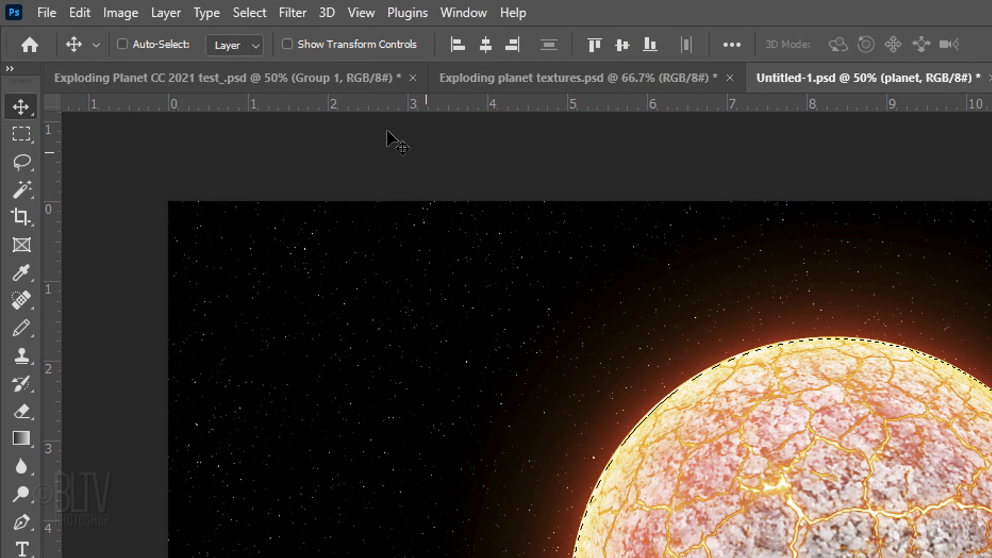
pyautogui.click(250, 13)
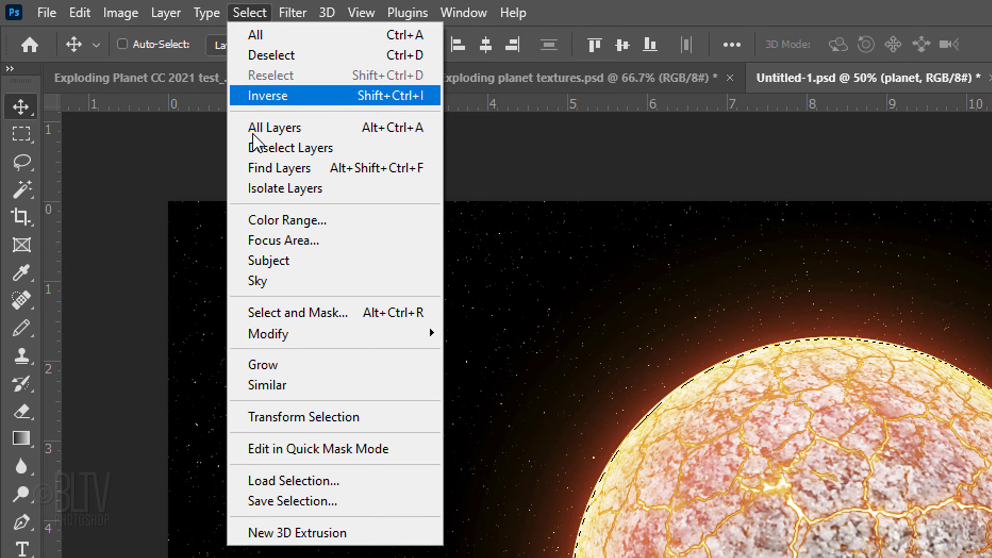
pyautogui.moveTo(265, 334)
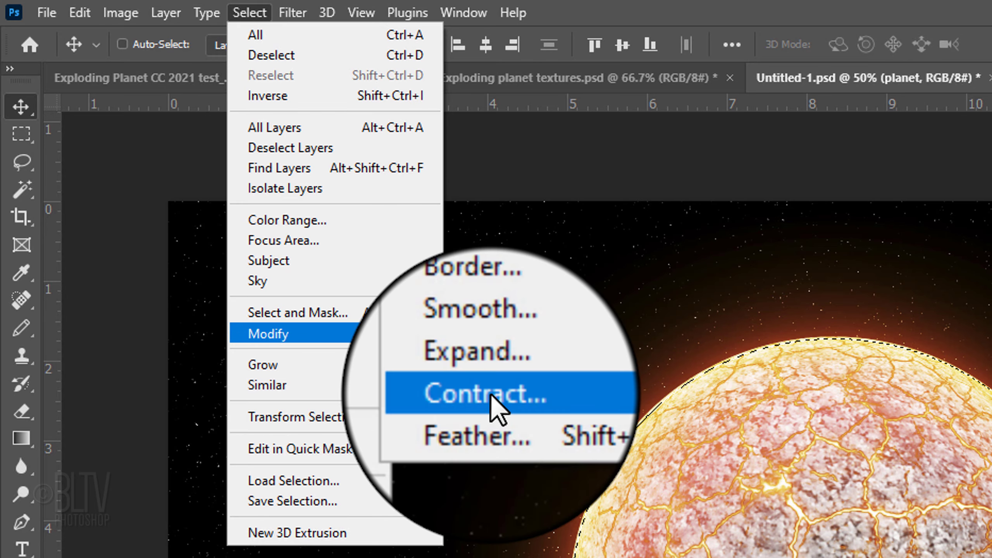
pyautogui.click(469, 415)
pyautogui.write('2')
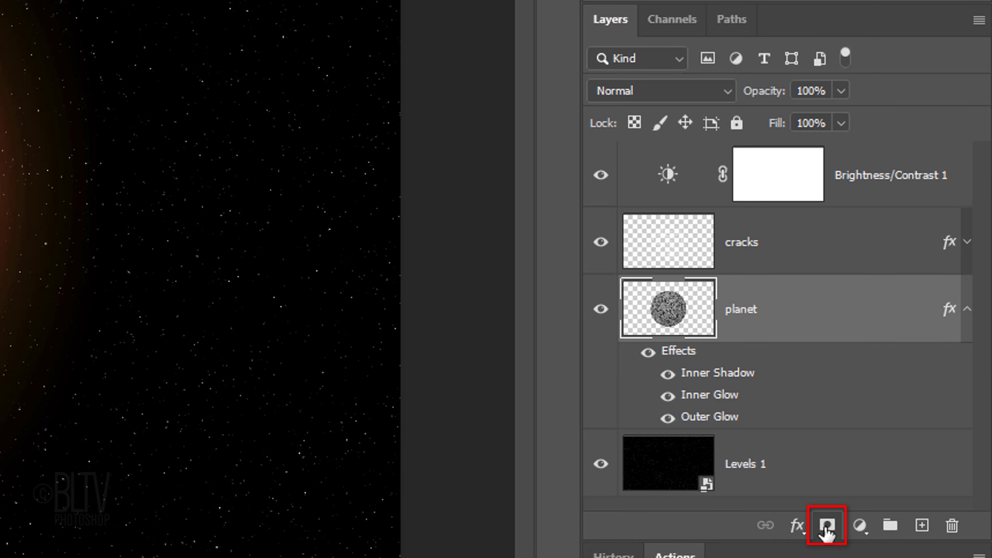
# Mask the planet layer with the selection and duplicate it as a planet copy
pyautogui.click(828, 525)
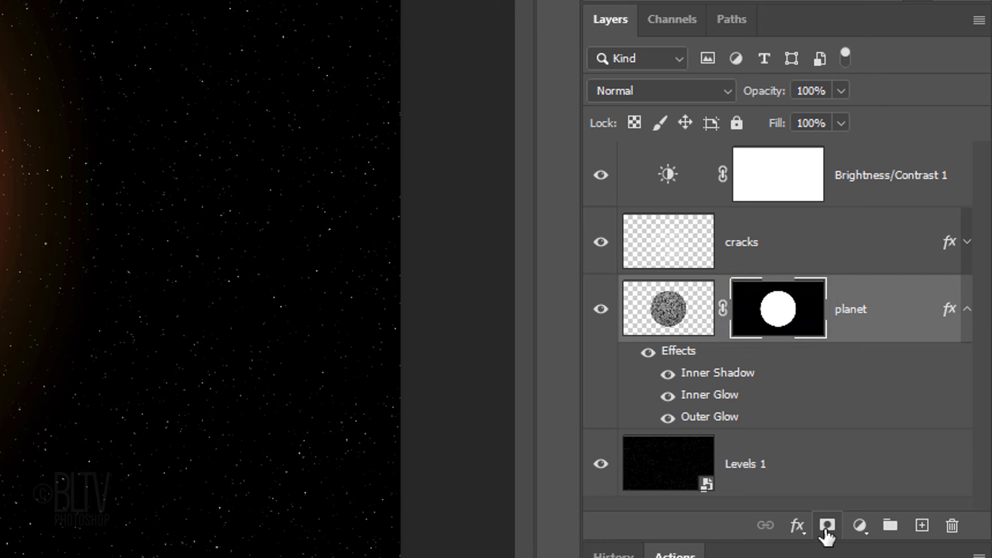
pyautogui.hotkey('ctrl', 'j')
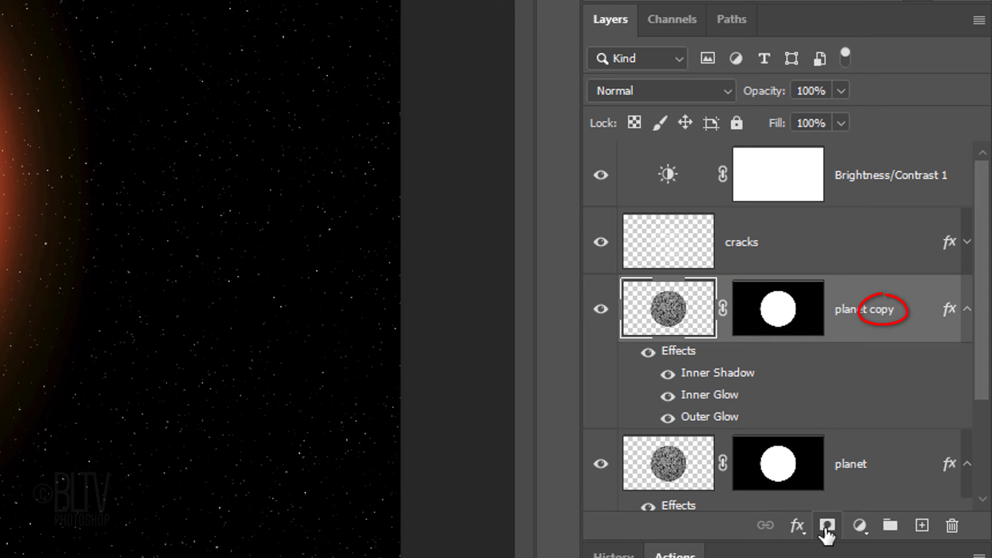
pyautogui.doubleClick(709, 417)
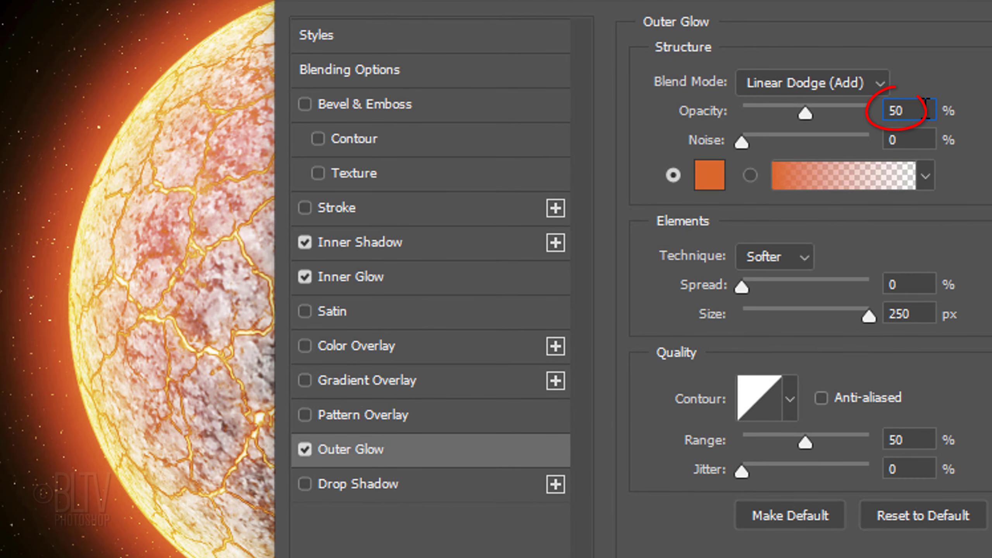
# Set the copy's Outer Glow to 20% opacity, 30% spread, Gaussian contour and 100% range
pyautogui.moveTo(735, 118); pyautogui.dragTo(725, 119)
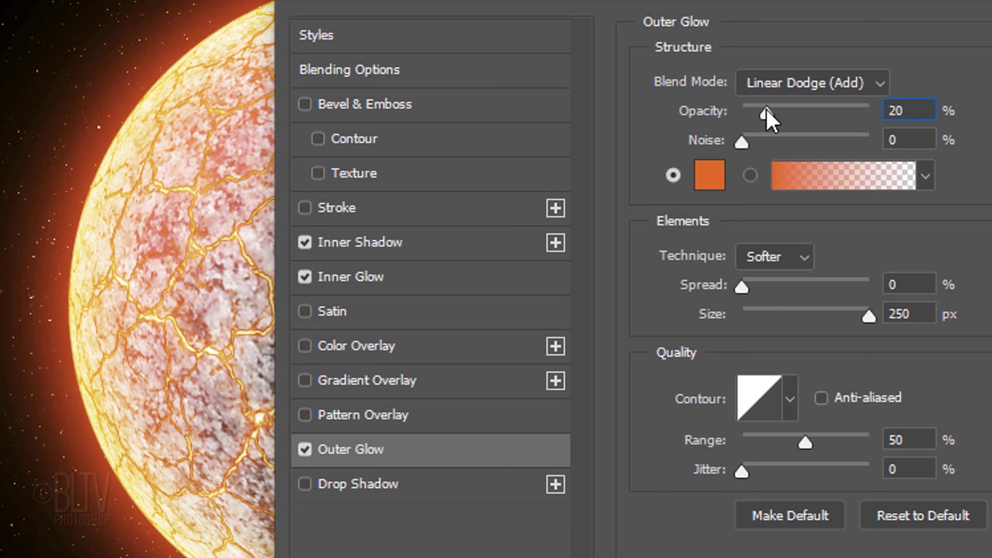
pyautogui.moveTo(741, 287); pyautogui.dragTo(780, 287)
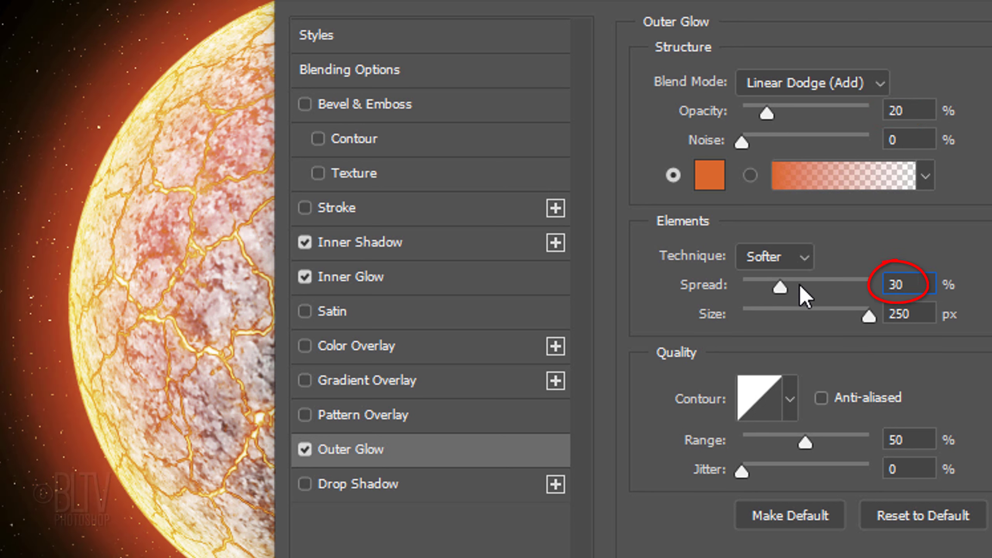
pyautogui.click(790, 399)
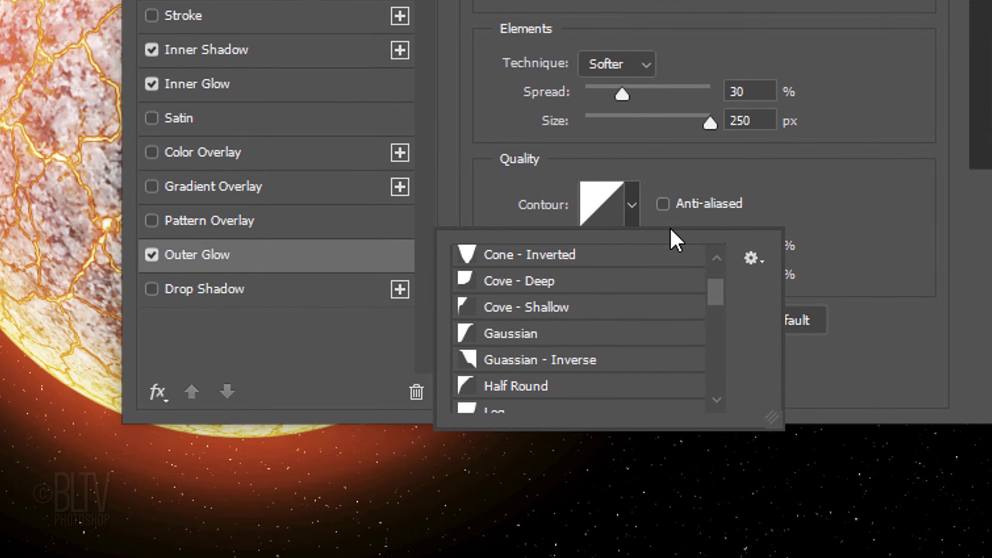
pyautogui.click(752, 258)
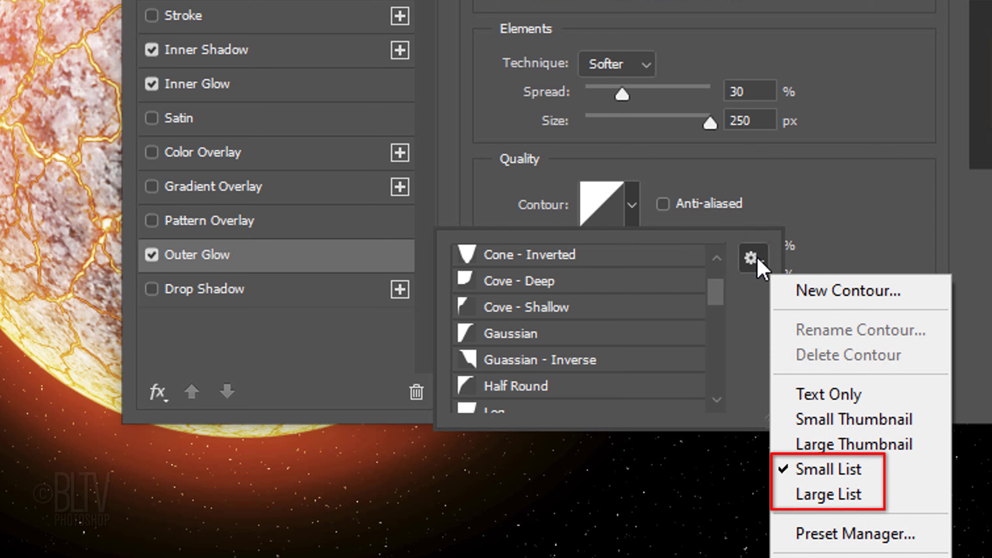
pyautogui.click(734, 256)
pyautogui.click(519, 335)
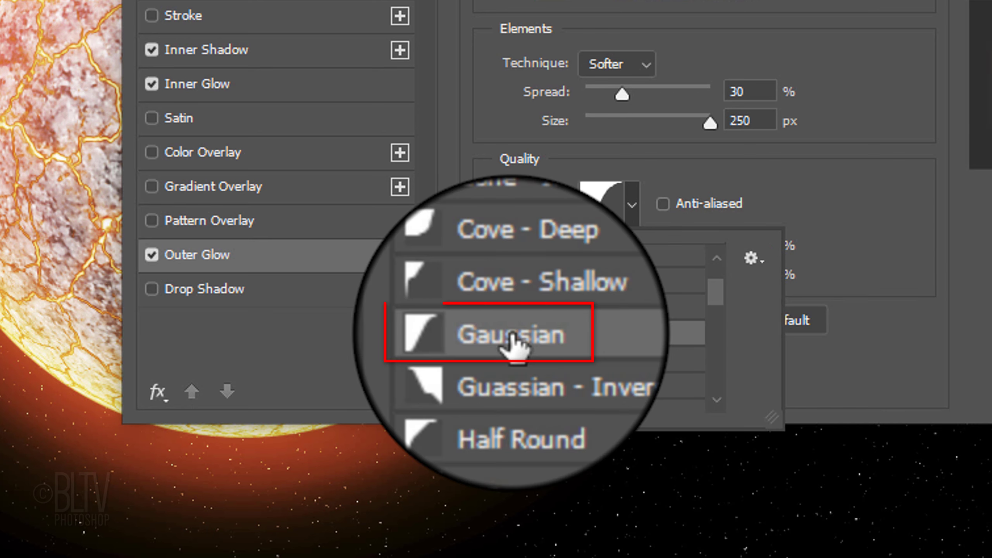
pyautogui.click(817, 220)
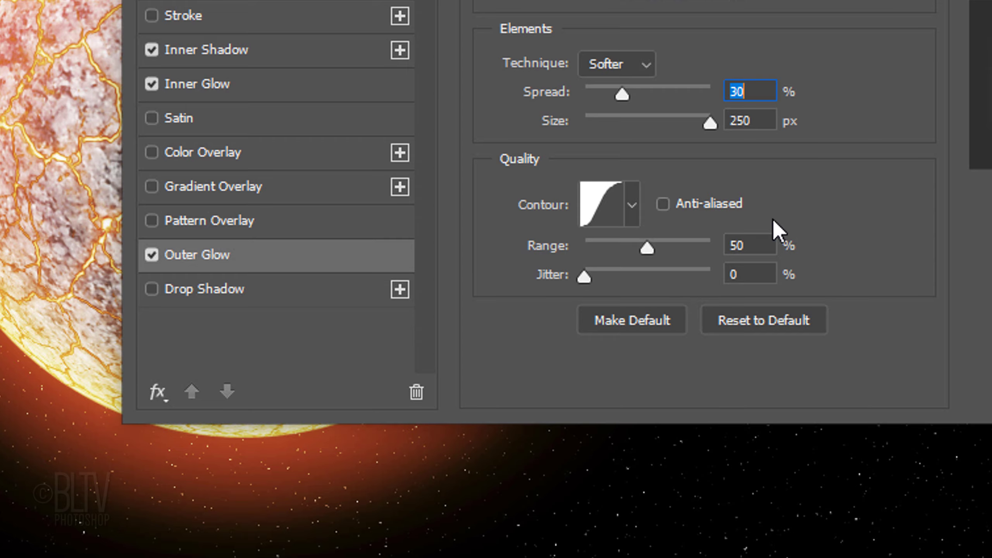
pyautogui.moveTo(647, 251); pyautogui.dragTo(791, 250)
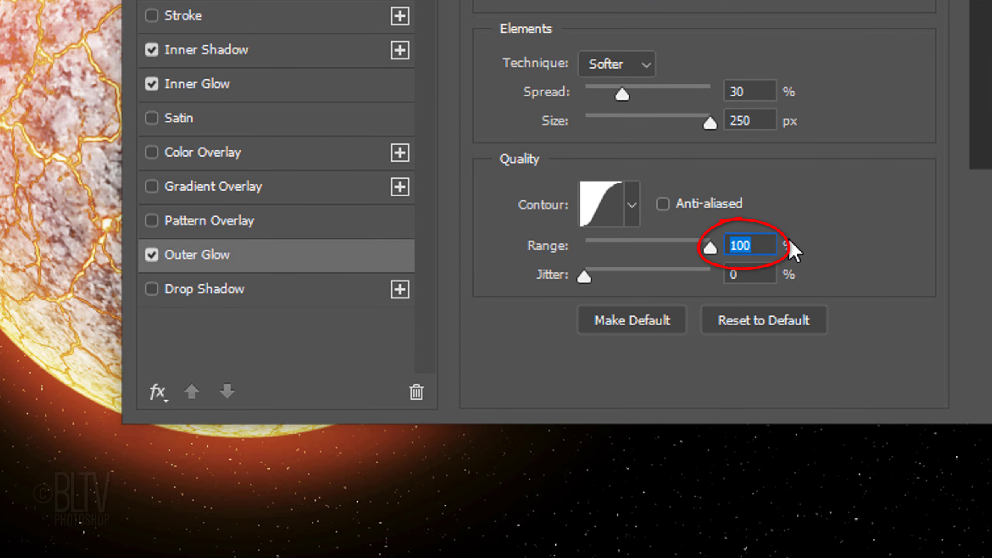
pyautogui.click(870, 76)
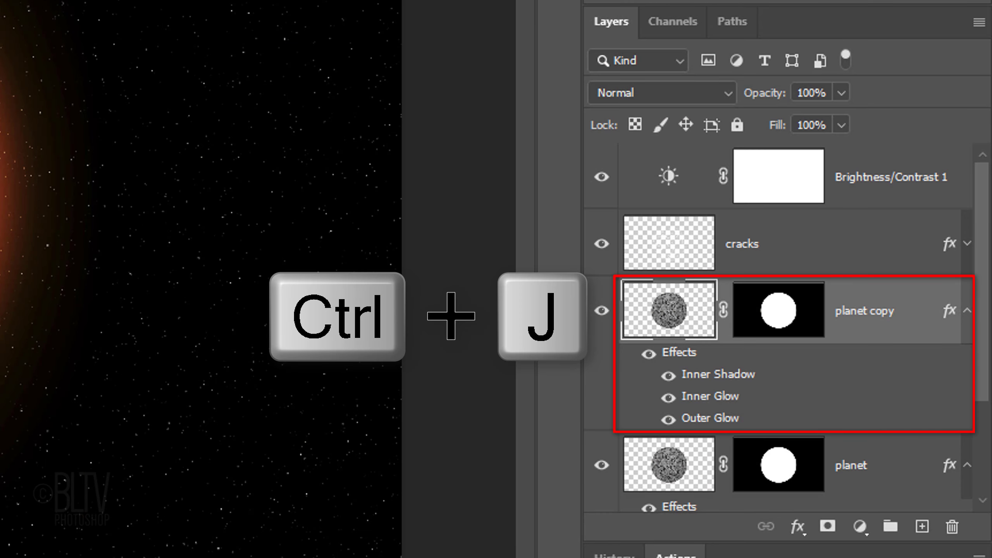
# Duplicate the planet copy layer and hide the new copy's Inner Shadow and Inner Glow effects
pyautogui.hotkey('ctrl', 'j')
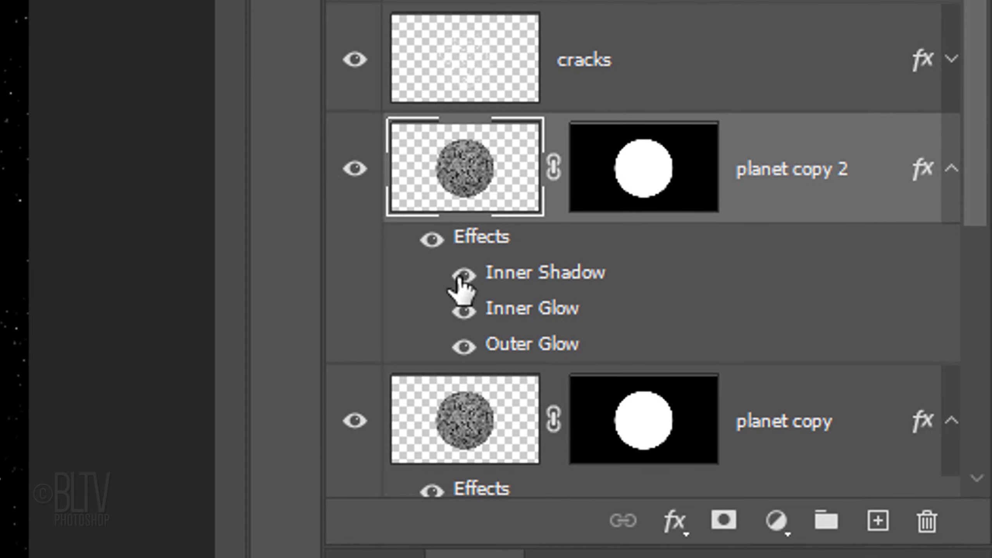
pyautogui.click(465, 277)
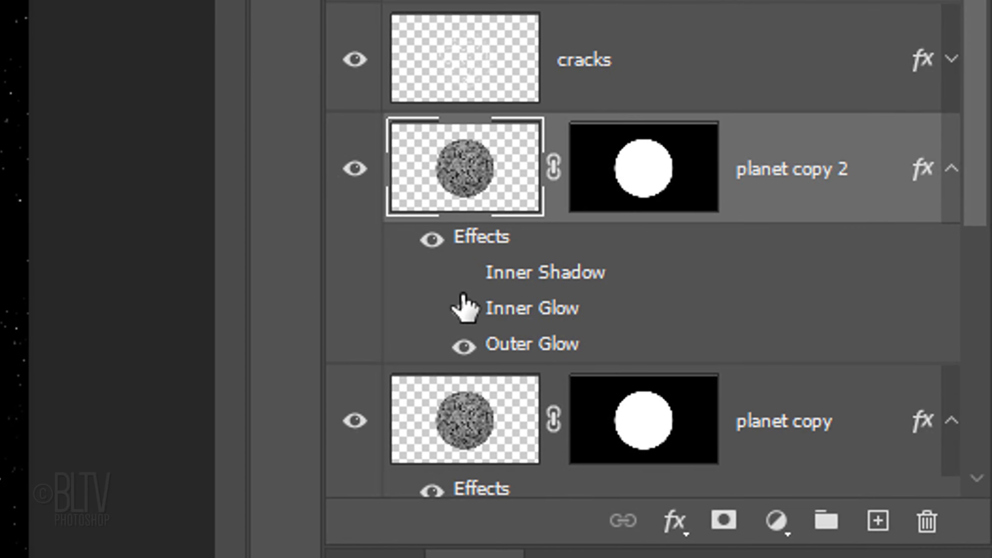
pyautogui.click(466, 312)
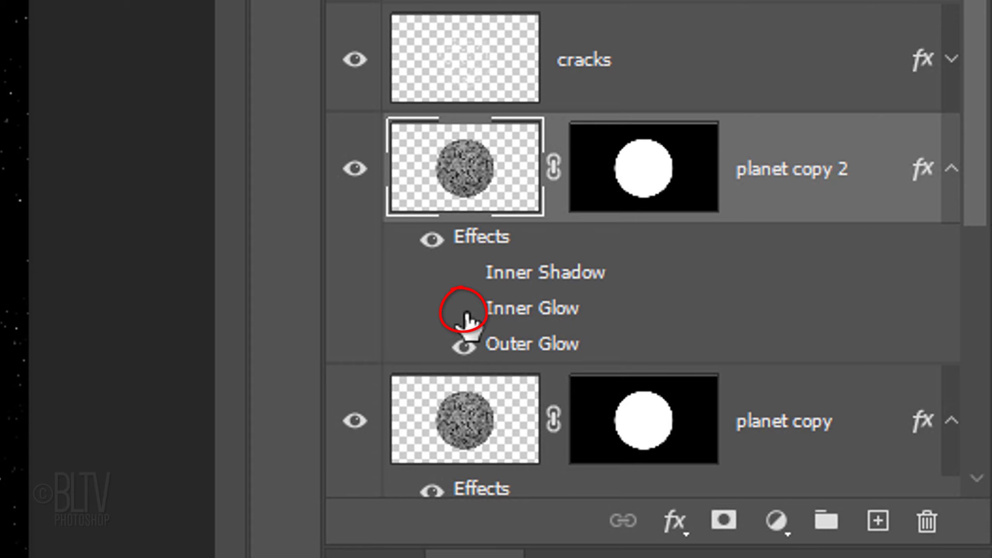
# Set planet copy 2's Outer Glow to 15% opacity, 40% spread and a Gaussian - Inverse contour
pyautogui.doubleClick(517, 345)
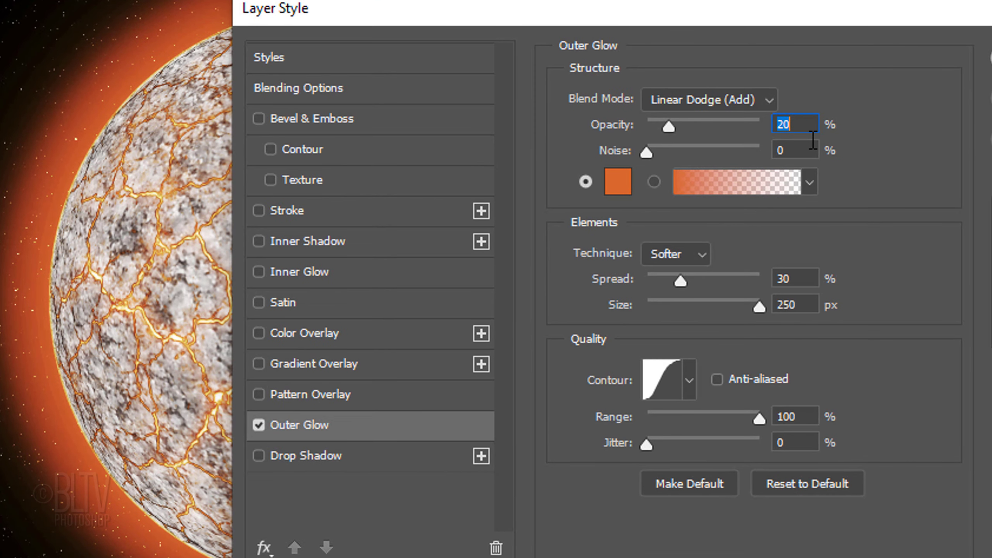
pyautogui.click(778, 133)
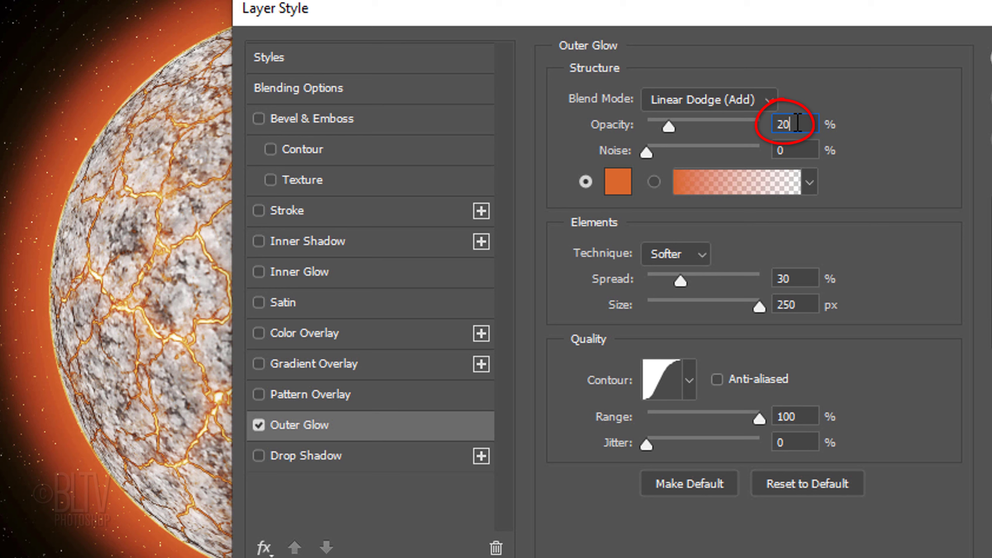
pyautogui.press('BackSpace')
pyautogui.press('BackSpace')
pyautogui.write('15')
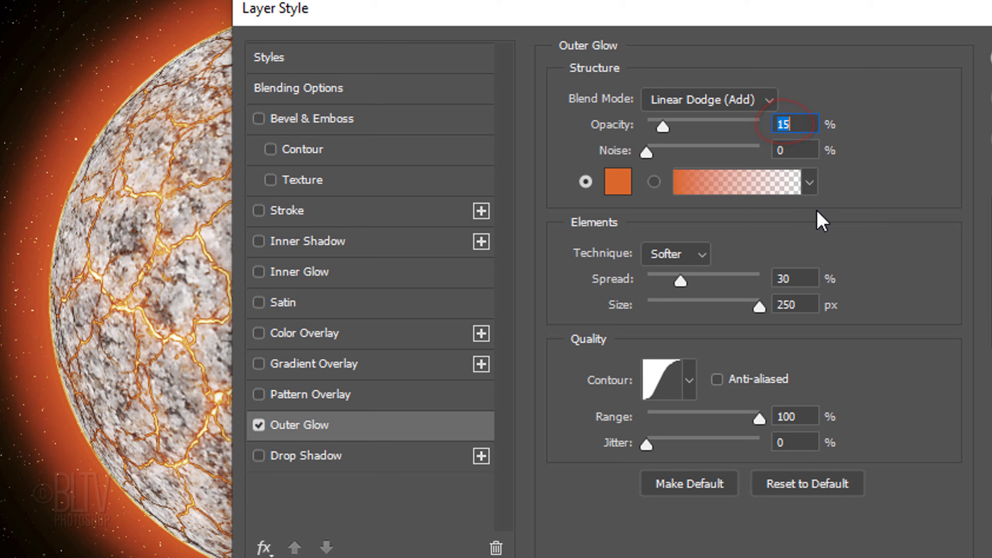
pyautogui.doubleClick(786, 279)
pyautogui.write('40')
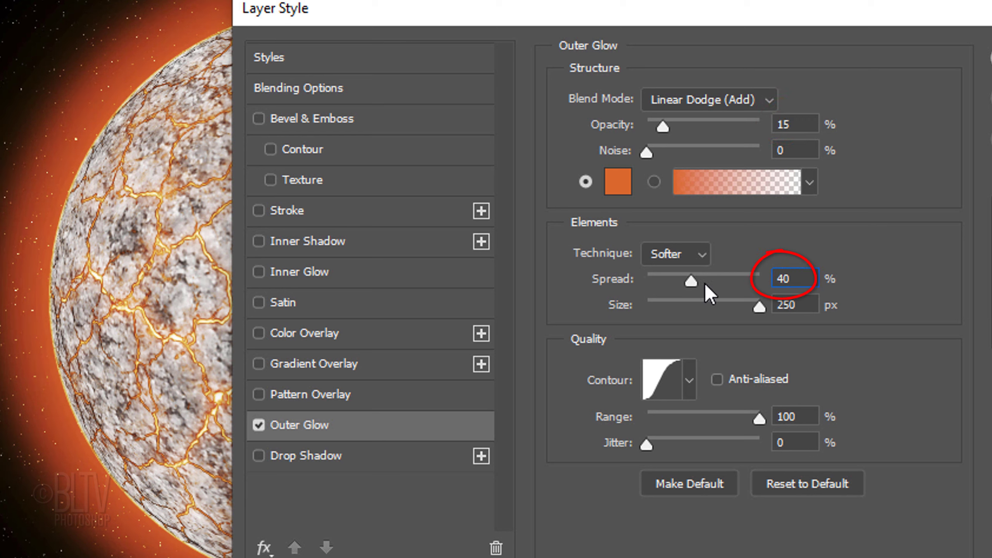
pyautogui.click(690, 381)
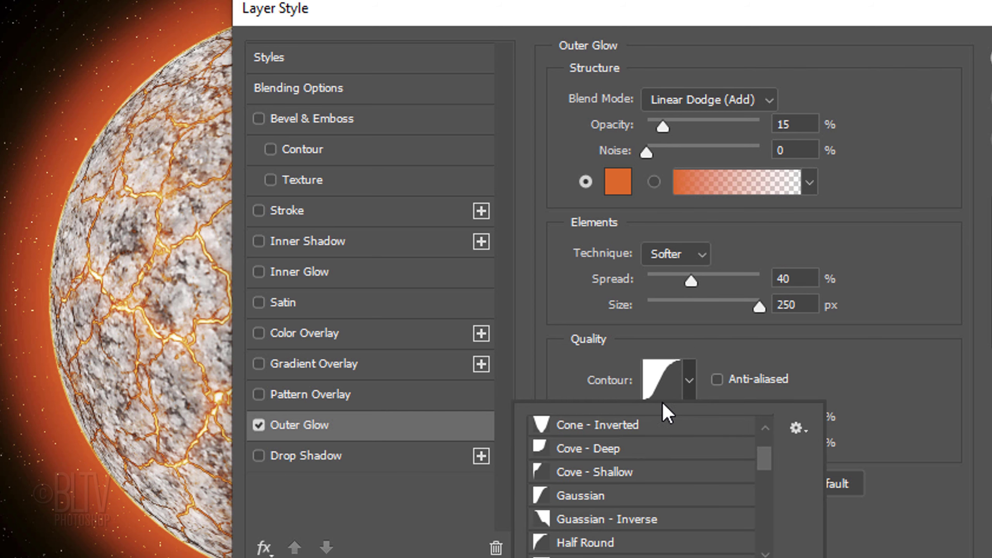
pyautogui.click(590, 519)
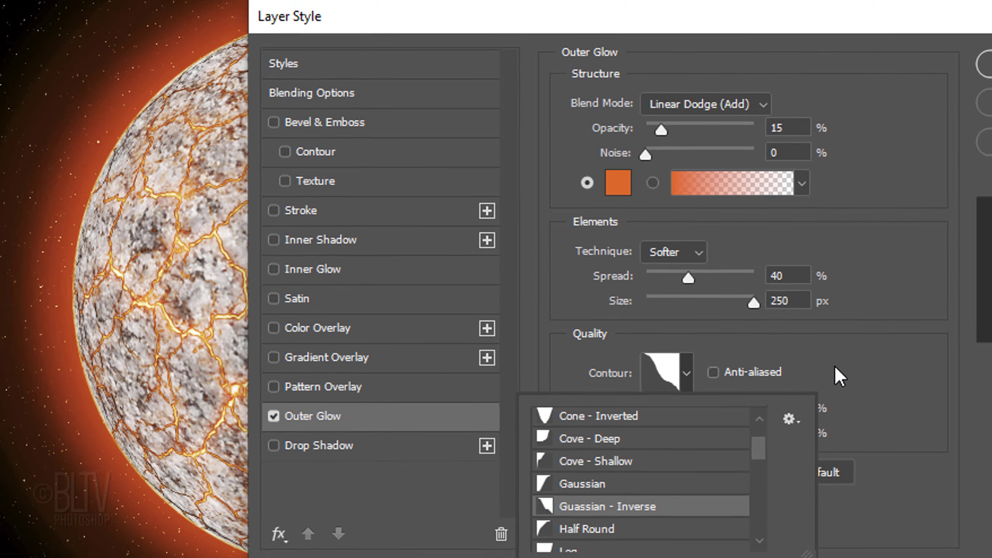
pyautogui.click(840, 379)
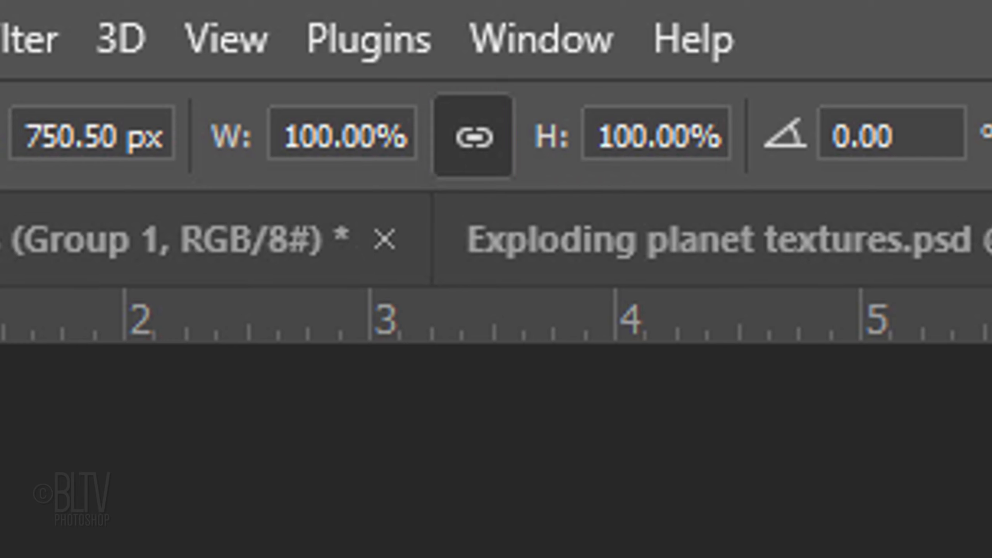
# Scale planet copy 2 proportionally to 150% width and commit the transform
pyautogui.click(335, 137)
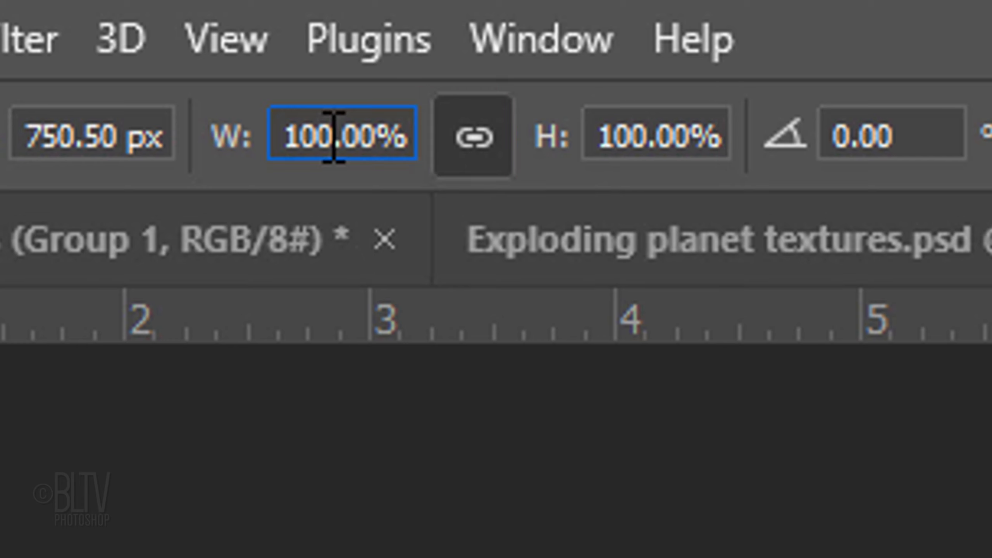
pyautogui.press('BackSpace')
pyautogui.press('BackSpace')
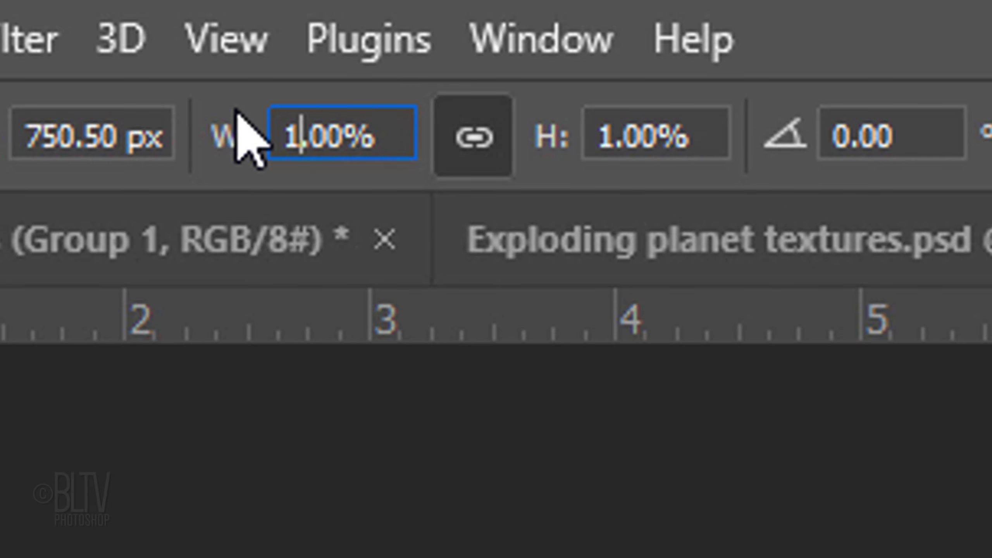
pyautogui.write('50')
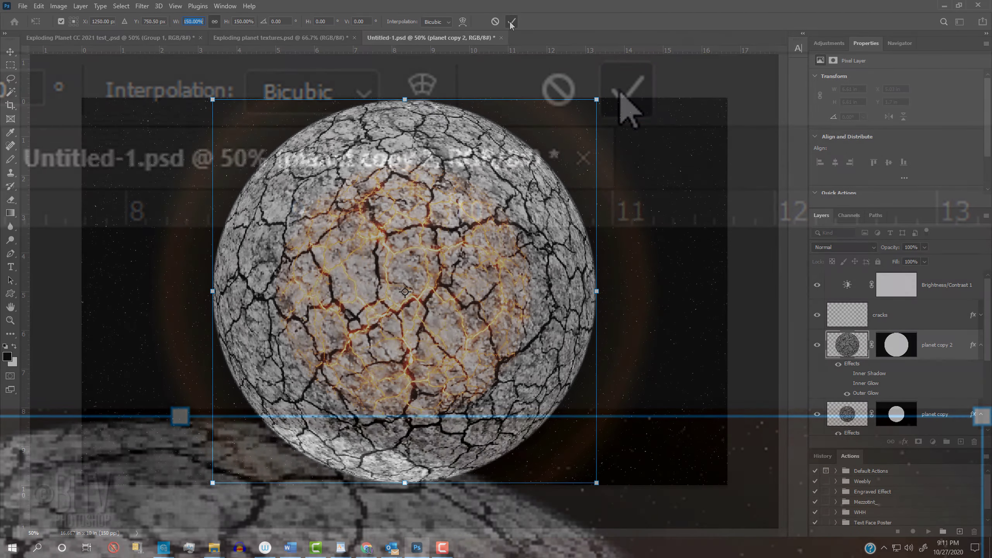
pyautogui.click(624, 98)
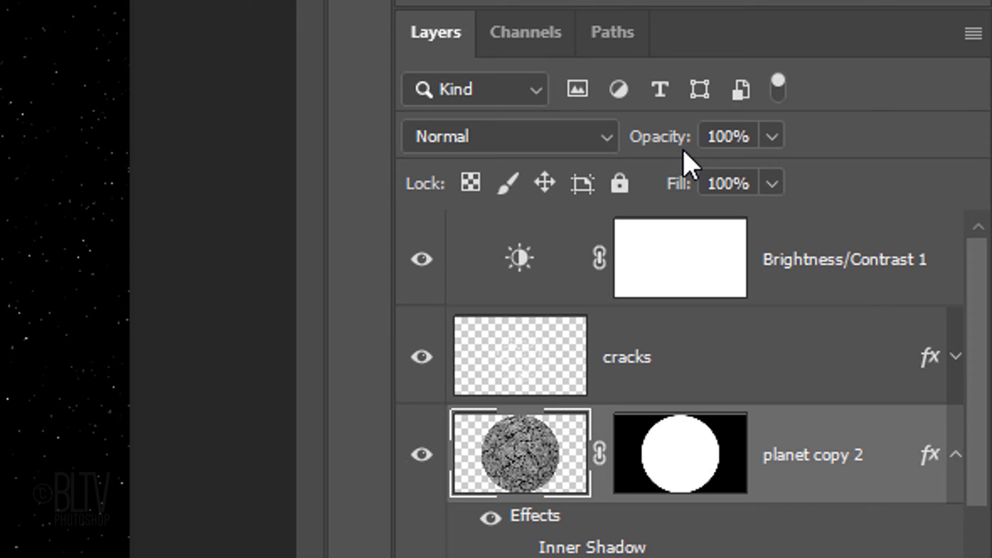
# Drop planet copy 2's layer fill to 0%
pyautogui.click(925, 262)
pyautogui.moveTo(926, 273); pyautogui.dragTo(899, 276)
pyautogui.moveTo(680, 229); pyautogui.dragTo(398, 210)
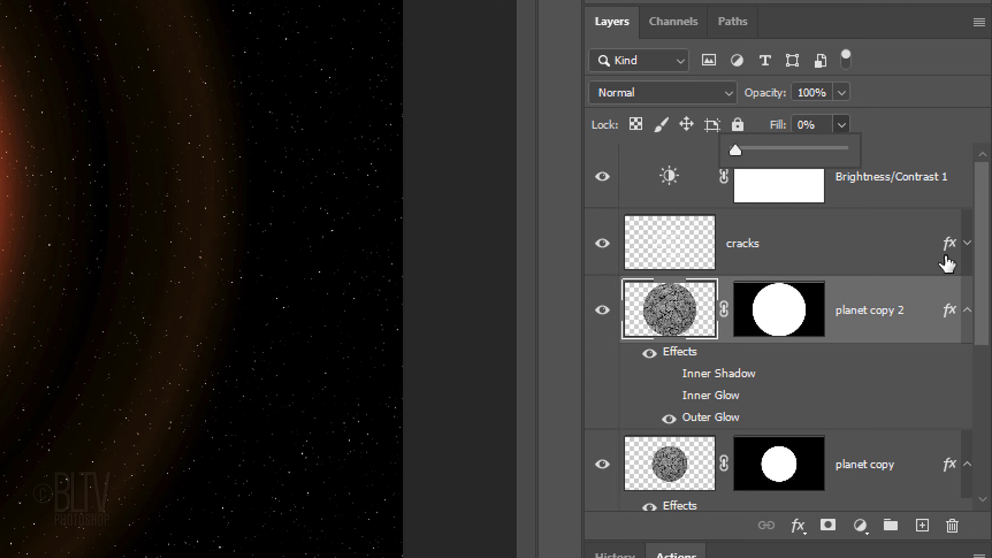
pyautogui.click(983, 277)
# Group the three planet layers together and name the group 'glows'
pyautogui.moveTo(983, 277); pyautogui.dragTo(977, 384)
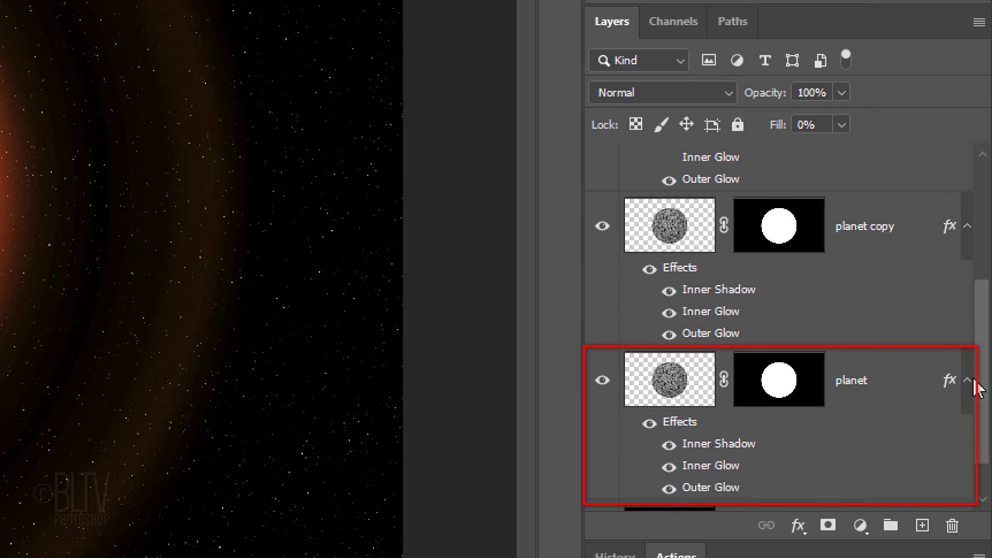
pyautogui.keyDown('shift'); pyautogui.click(911, 379); pyautogui.keyUp('shift')
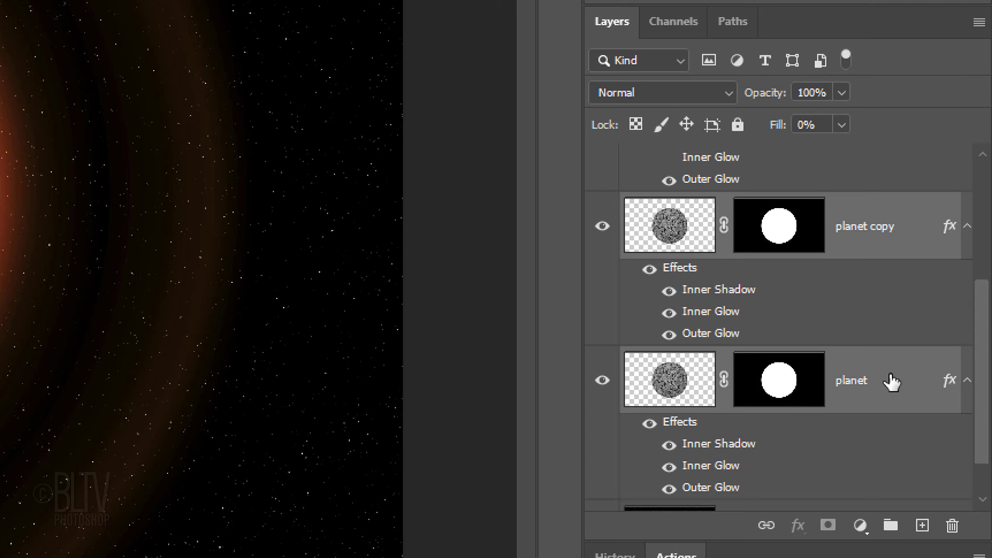
pyautogui.hotkey('ctrl', 'g')
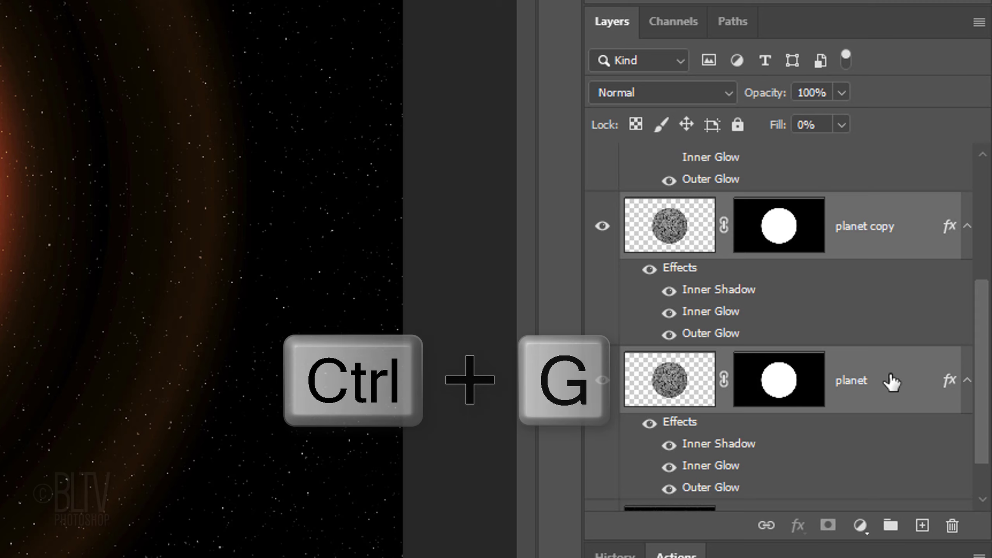
pyautogui.doubleClick(689, 291)
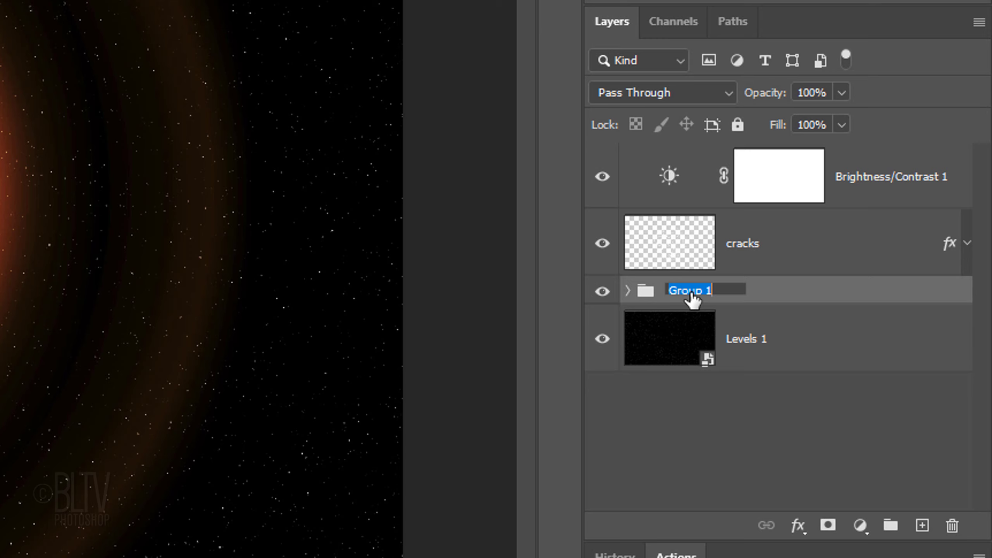
pyautogui.write('glows')
pyautogui.press('Return')
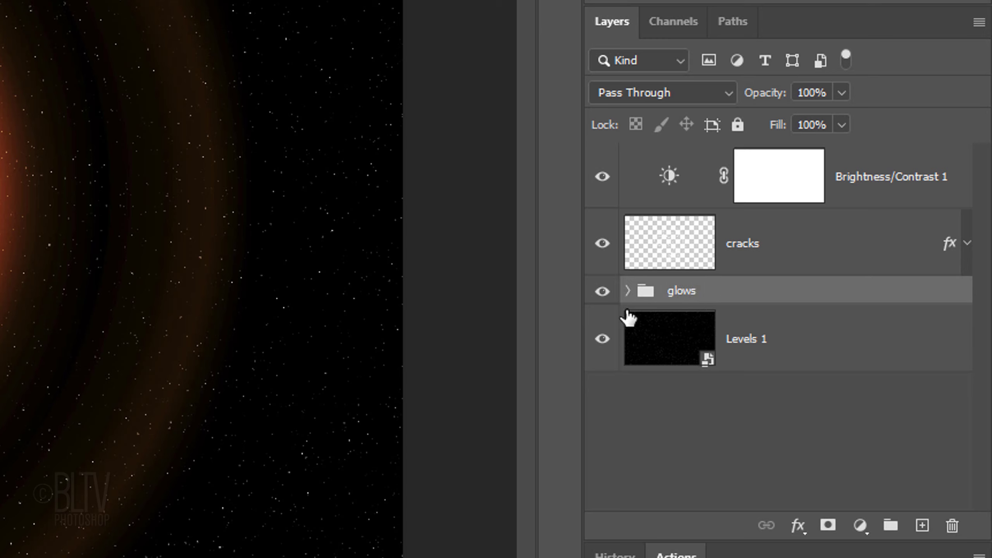
# Add a new Layer 1 above the collapsed glows group and wrap it in Group 1
pyautogui.click(923, 527)
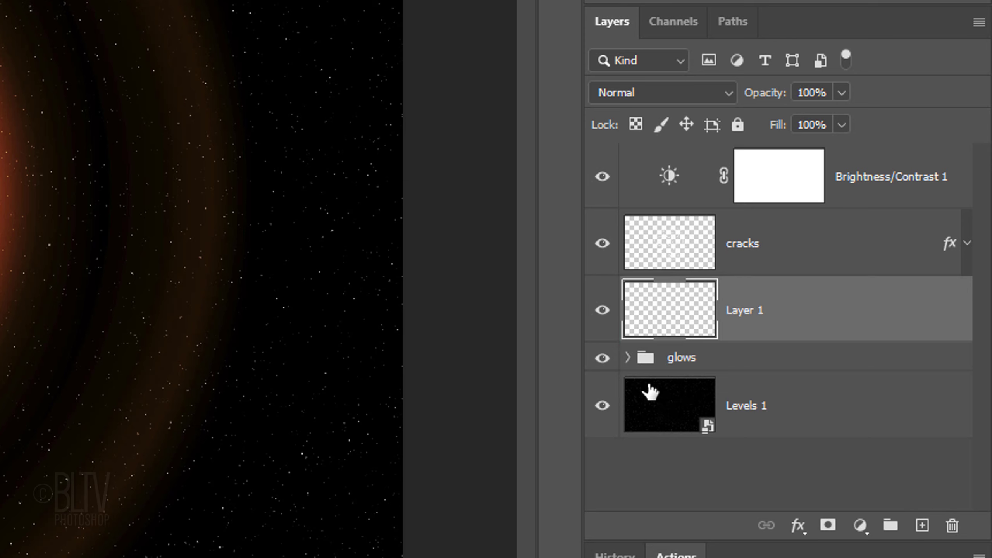
pyautogui.click(628, 358)
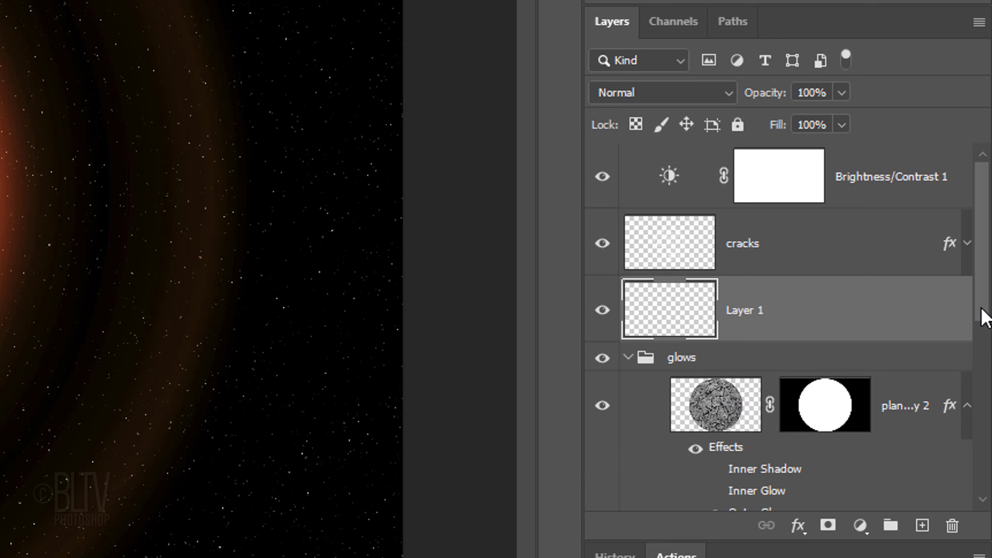
pyautogui.moveTo(981, 318)
pyautogui.mouseDown()
pyautogui.moveTo(971, 381)
pyautogui.moveTo(959, 387)
pyautogui.mouseUp()
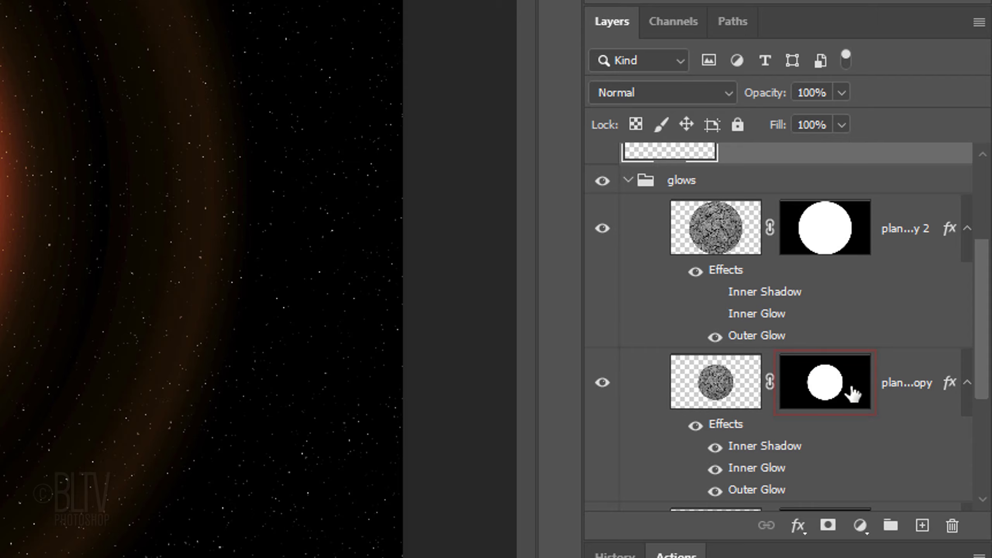
pyautogui.press('ctrl')
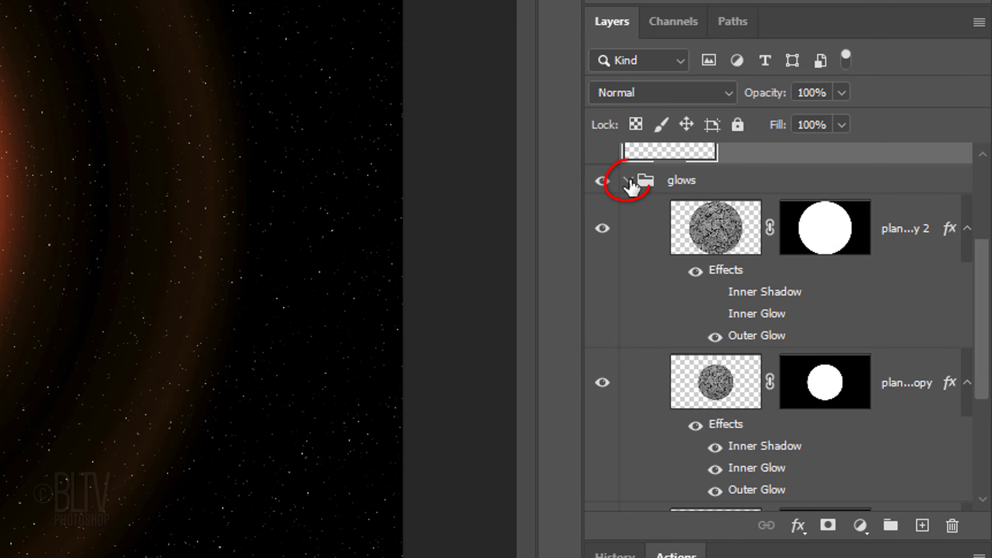
pyautogui.click(628, 181)
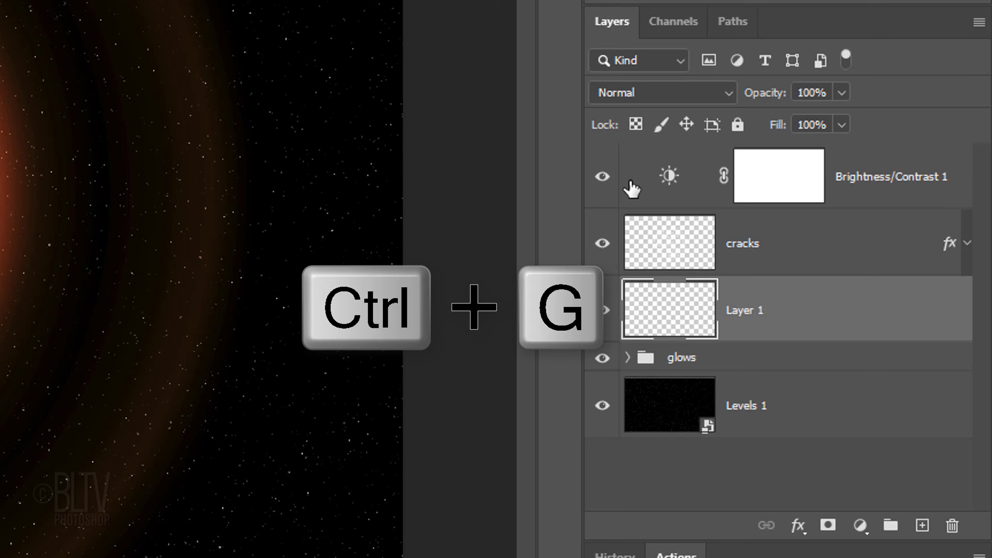
pyautogui.hotkey('ctrl', 'g')
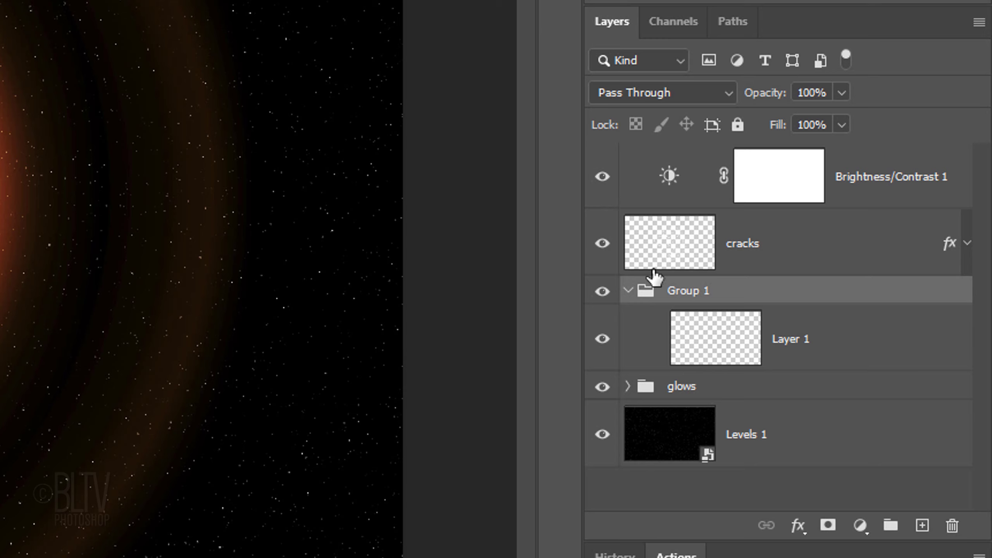
# Give Group 1 a planet-shaped circular layer mask and load that circle as a selection
pyautogui.click(828, 525)
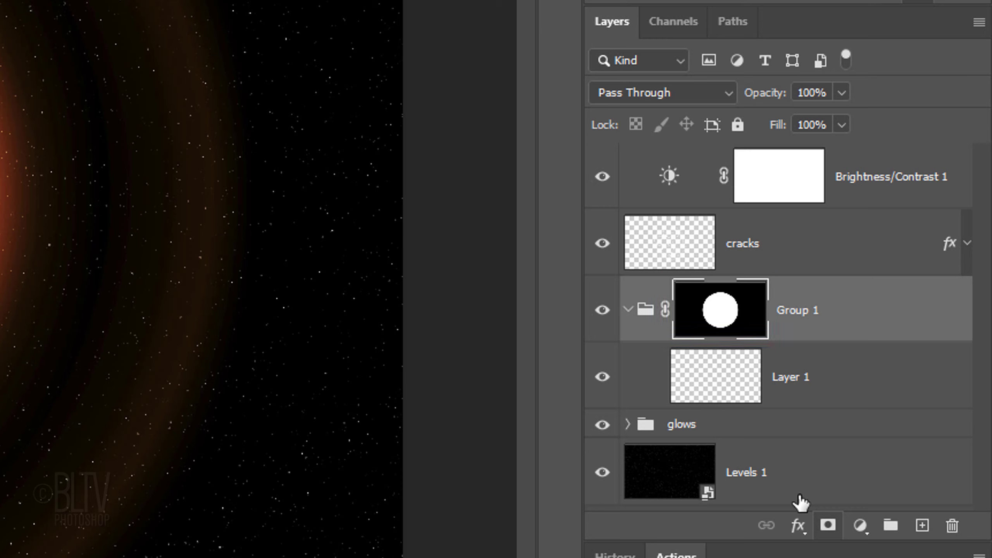
pyautogui.keyDown('ctrl'); pyautogui.click(721, 311); pyautogui.keyUp('ctrl')
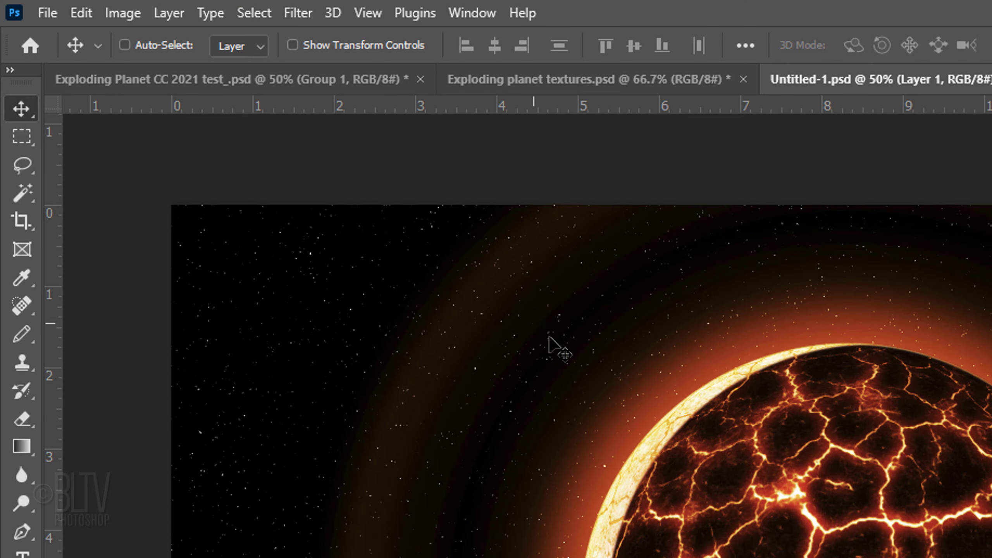
# Soften Layer 1's dark circle with a Gaussian Blur of radius 100 pixels
pyautogui.click(299, 12)
pyautogui.moveTo(320, 312)
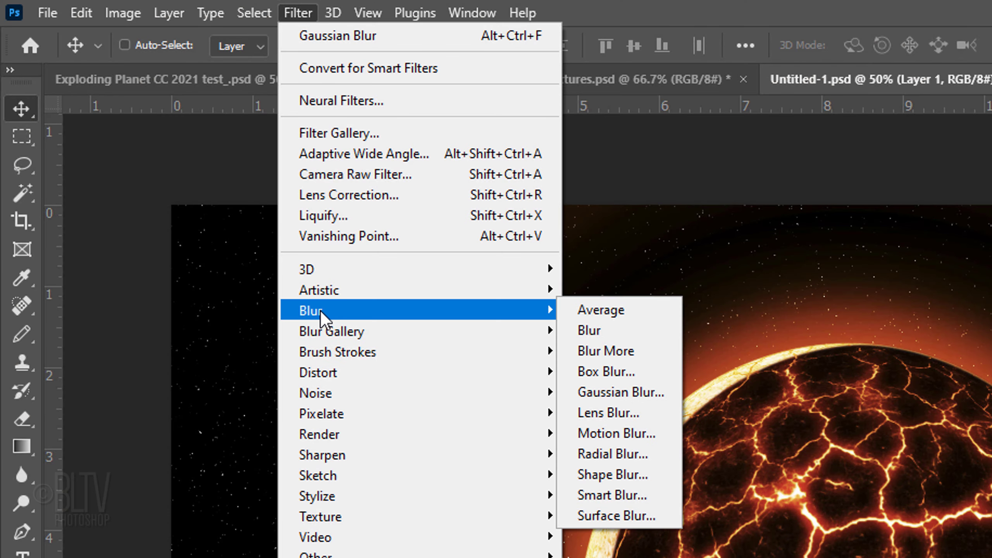
pyautogui.click(615, 393)
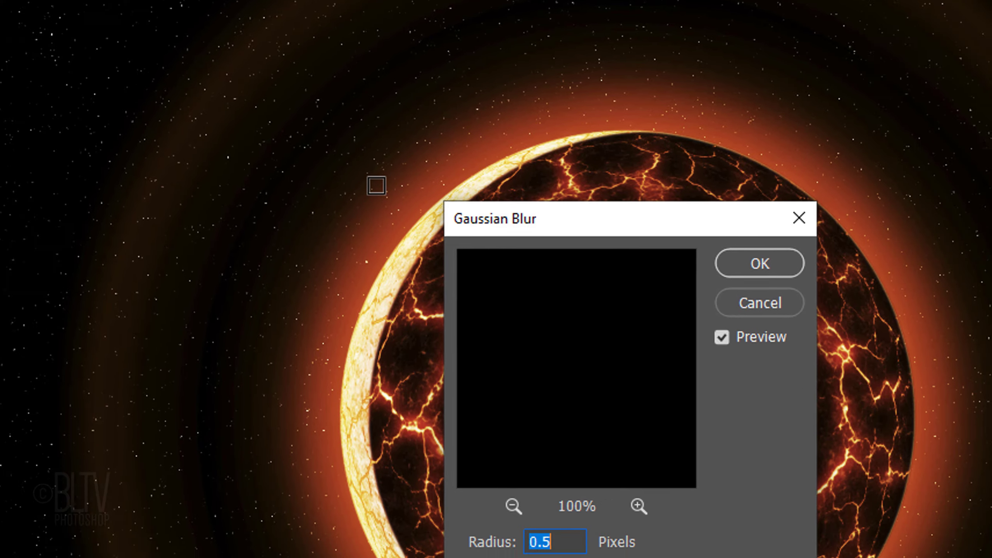
pyautogui.write('100')
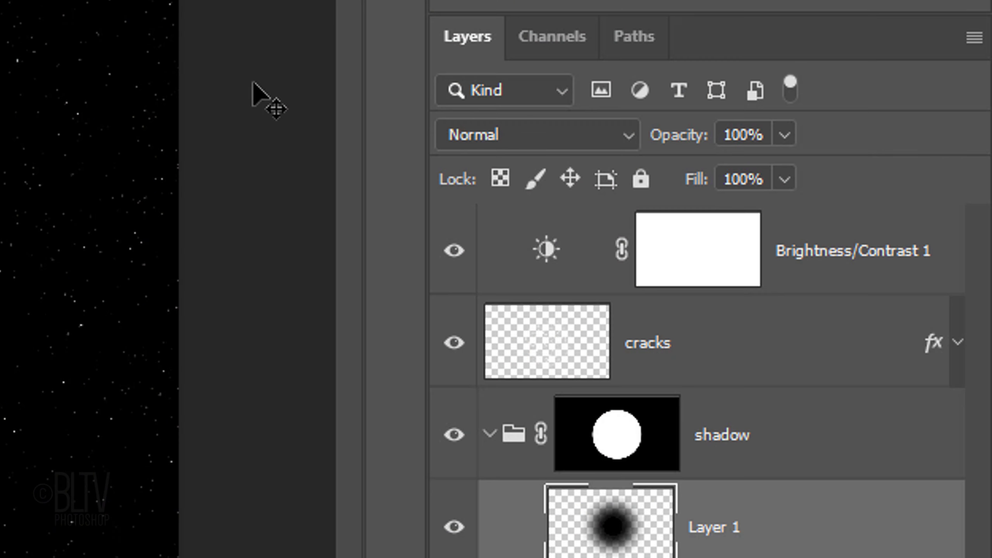
# Lower Layer 1's opacity to 35%
pyautogui.click(741, 133)
pyautogui.write('35')
pyautogui.press('Return')
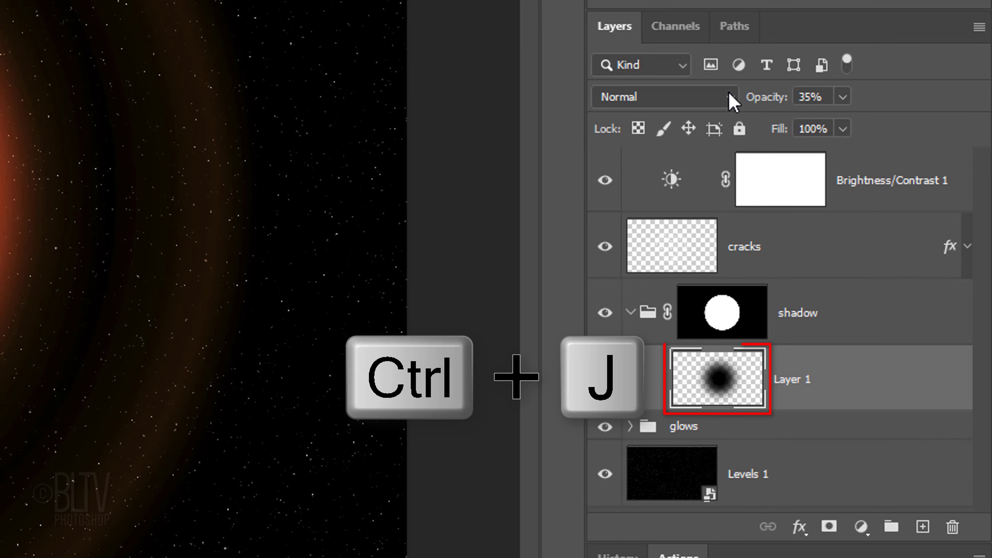
# Duplicate Layer 1, set the copy to Overlay at 100% opacity, and collapse the shadow group
pyautogui.hotkey('ctrl', 'j')
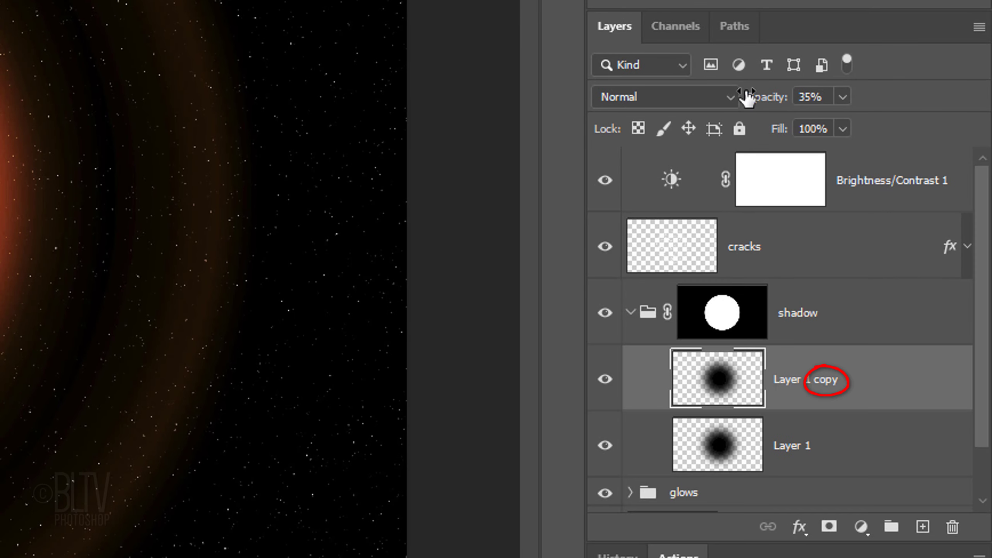
pyautogui.click(842, 98)
pyautogui.moveTo(844, 124); pyautogui.dragTo(976, 133)
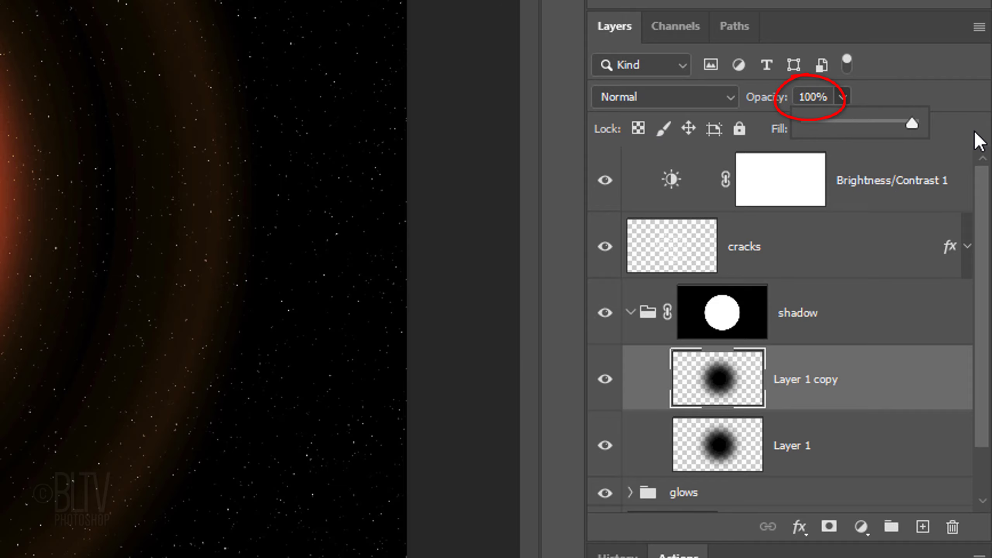
pyautogui.click(842, 97)
pyautogui.click(706, 94)
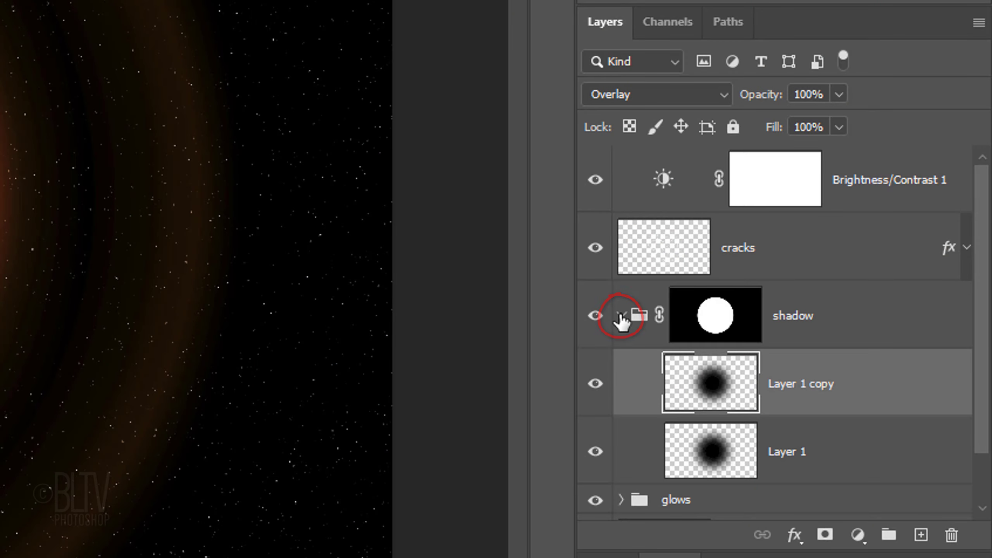
pyautogui.click(619, 315)
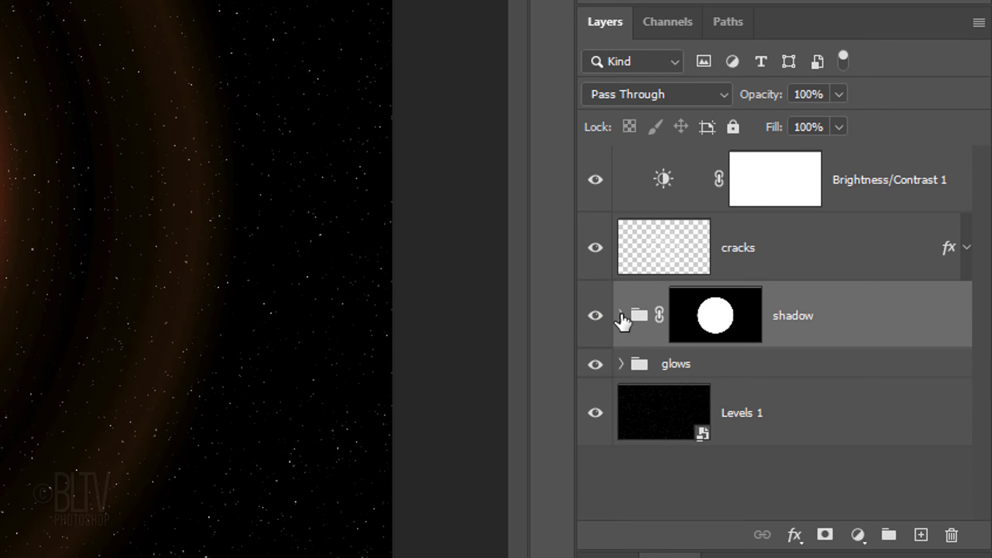
# Duplicate the cracks layer and convert cracks copy into a smart object
pyautogui.click(666, 253)
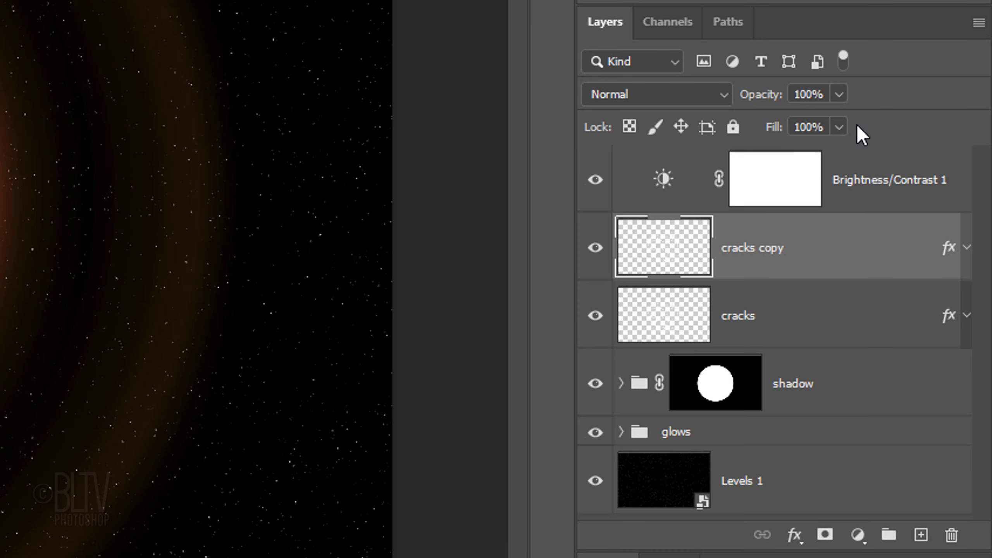
pyautogui.click(976, 30)
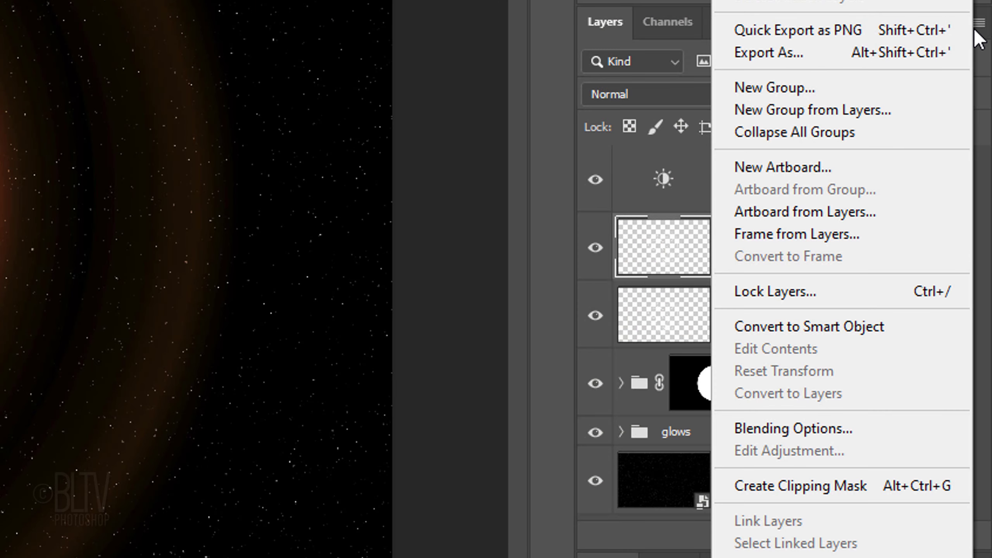
pyautogui.click(780, 327)
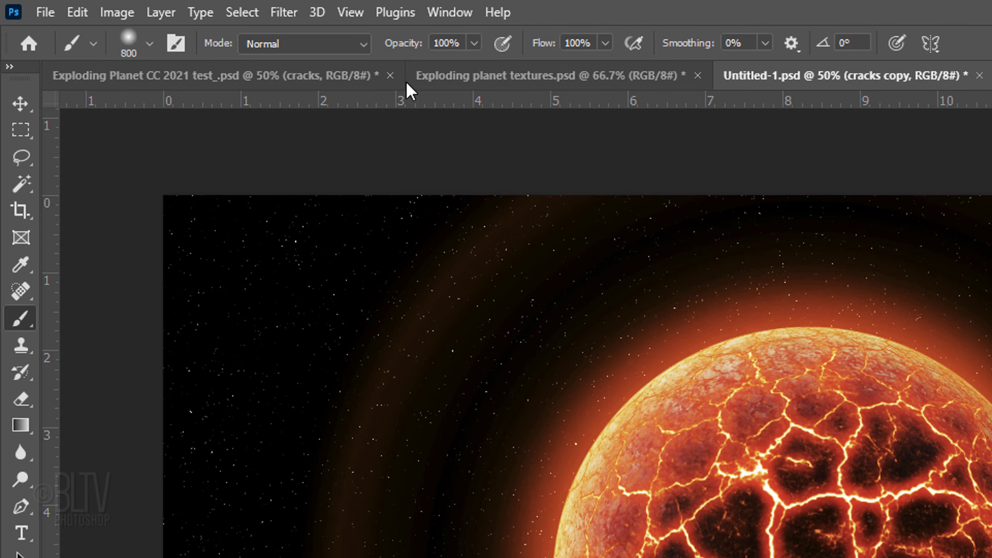
# Apply a Radial Blur smart filter to cracks copy with amount 100, Zoom method, Best quality
pyautogui.click(288, 18)
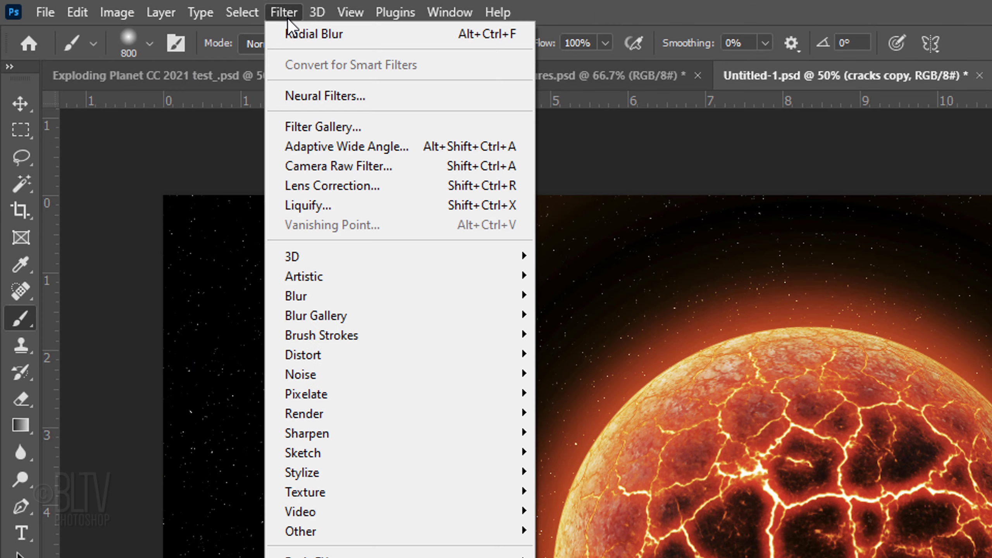
pyautogui.moveTo(297, 297)
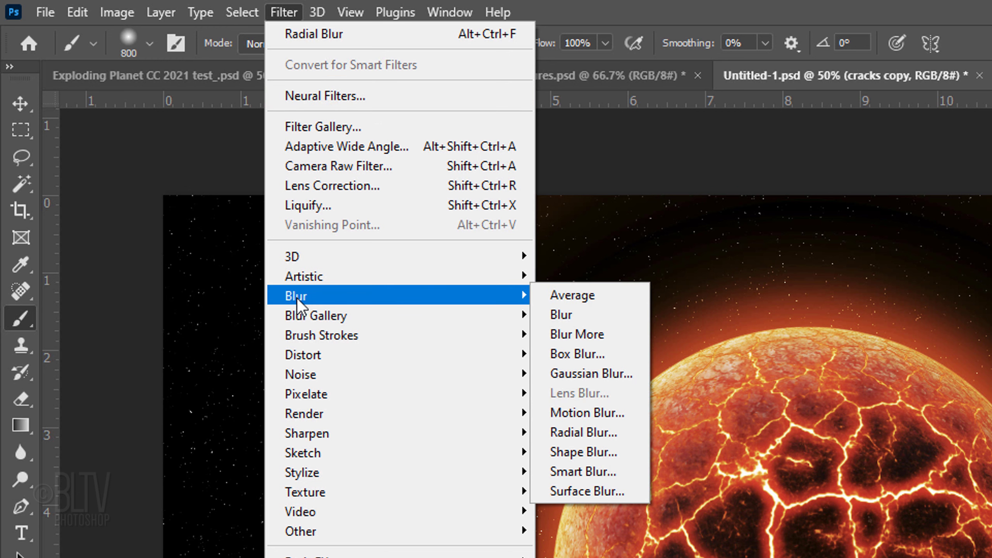
pyautogui.click(575, 428)
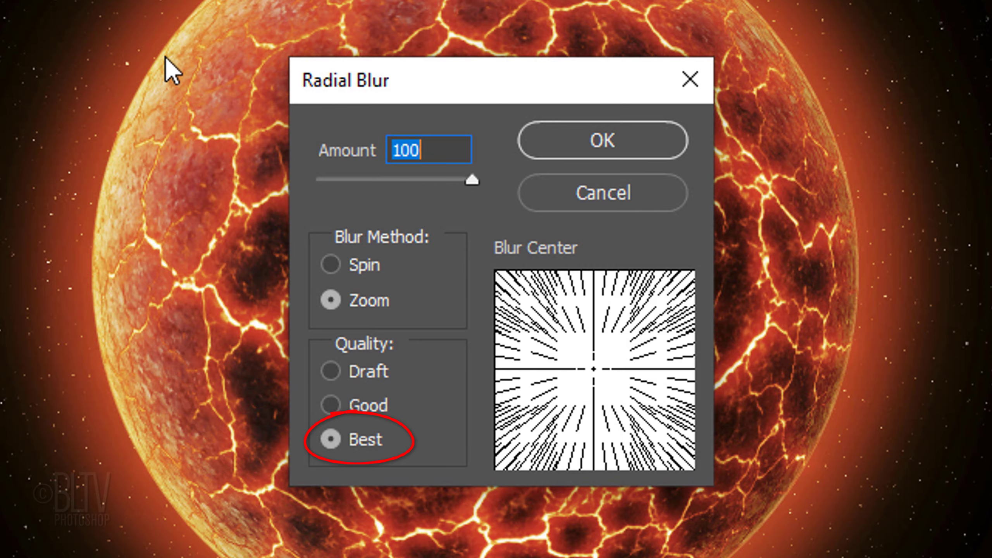
pyautogui.click(577, 146)
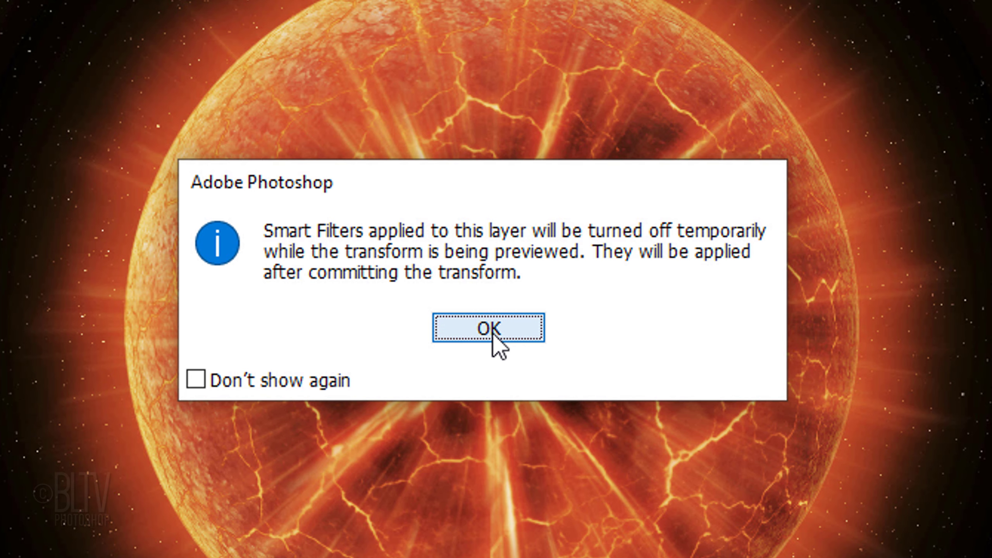
# Enlarge cracks copy 2 to 157% and set its blend mode to Linear Dodge (Add)
pyautogui.click(494, 281)
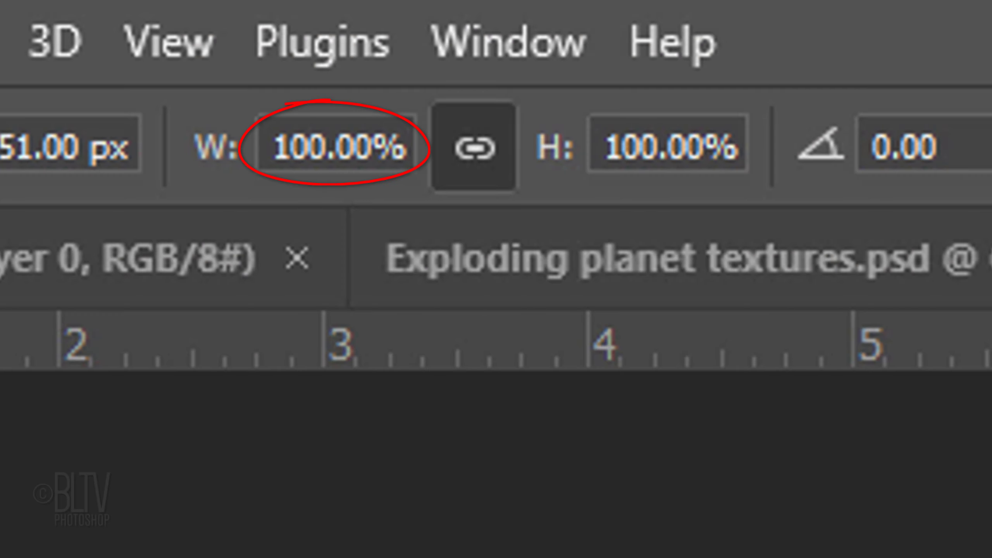
pyautogui.click(327, 141)
pyautogui.press('BackSpace')
pyautogui.press('BackSpace')
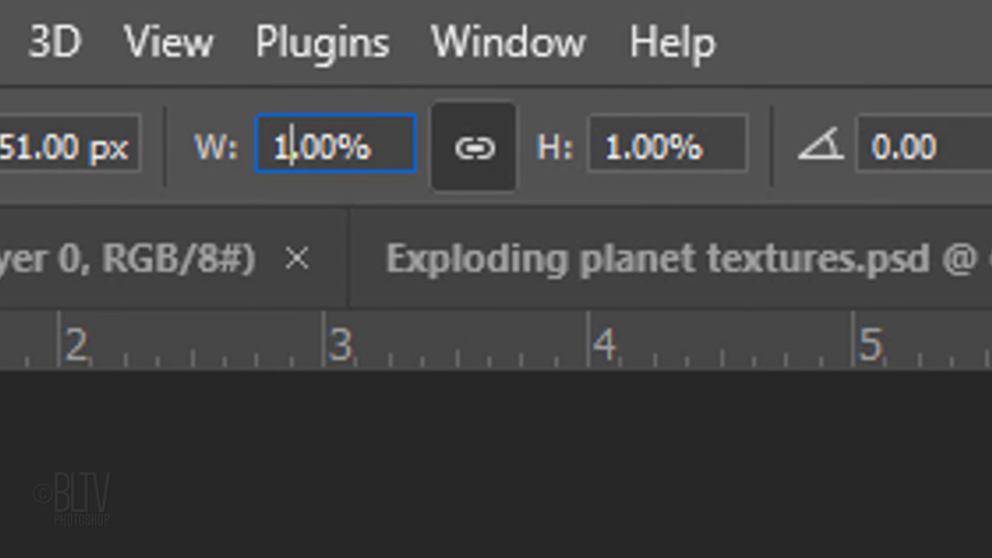
pyautogui.write('57')
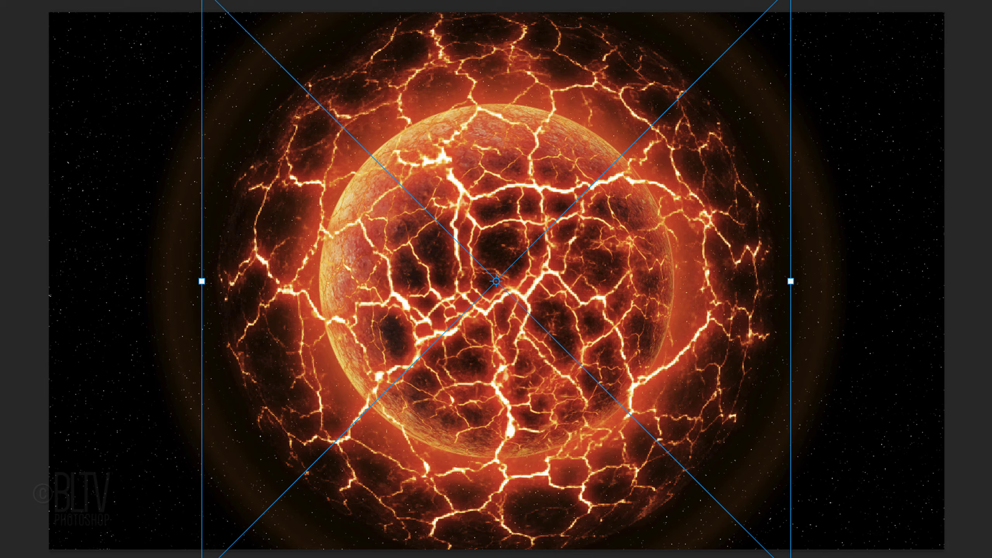
pyautogui.press('Return')
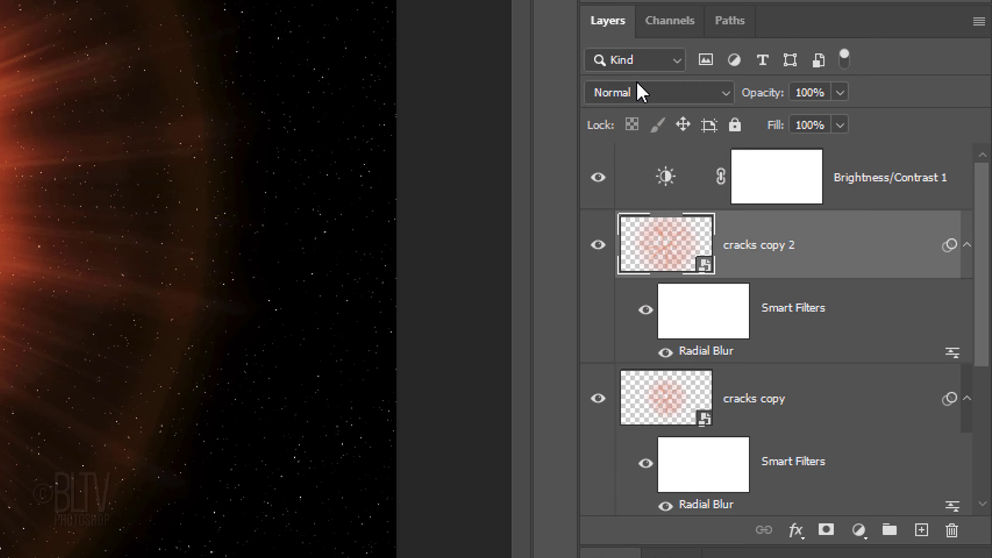
pyautogui.click(640, 92)
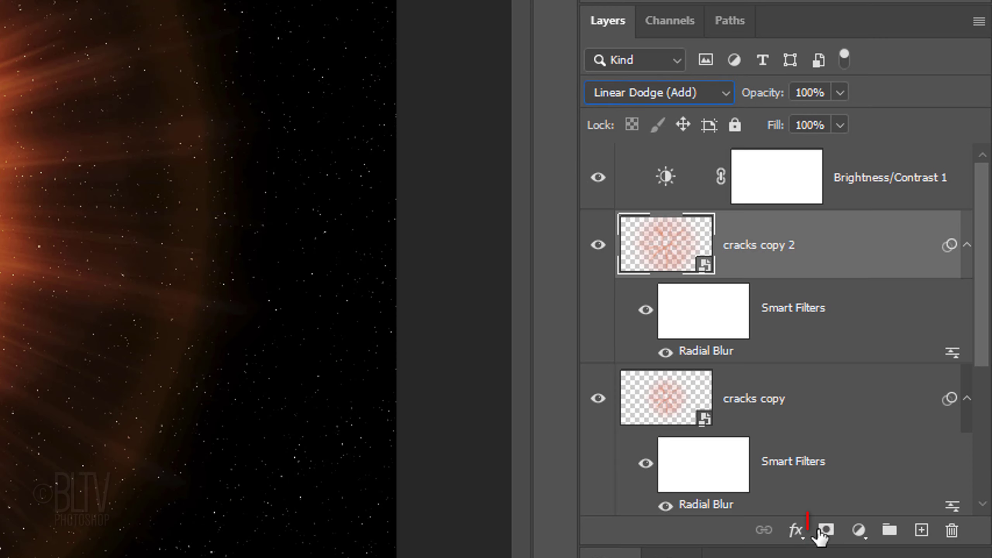
# Add a white layer mask to cracks copy 2 and choose a soft round 1000 px brush with 0% hardness
pyautogui.click(827, 531)
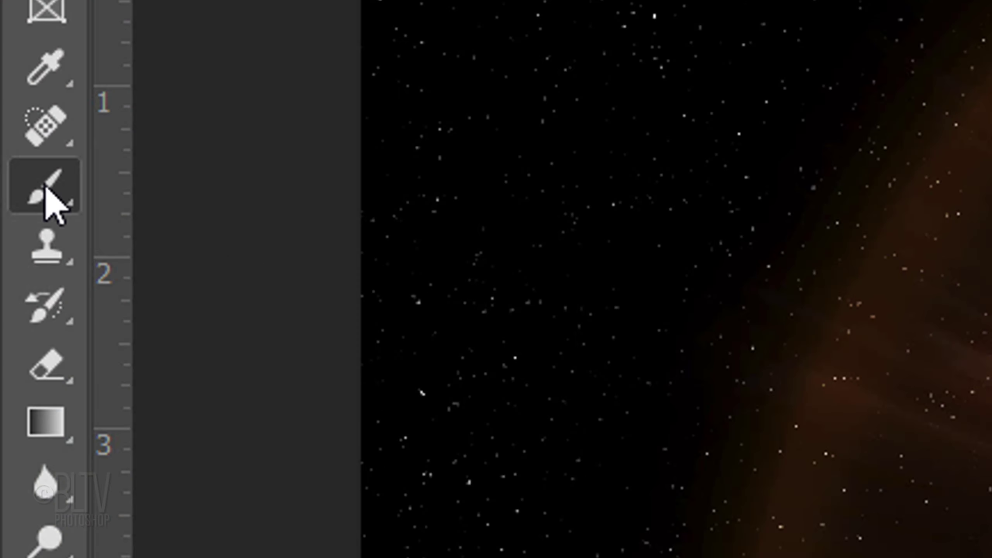
pyautogui.rightClick(44, 192)
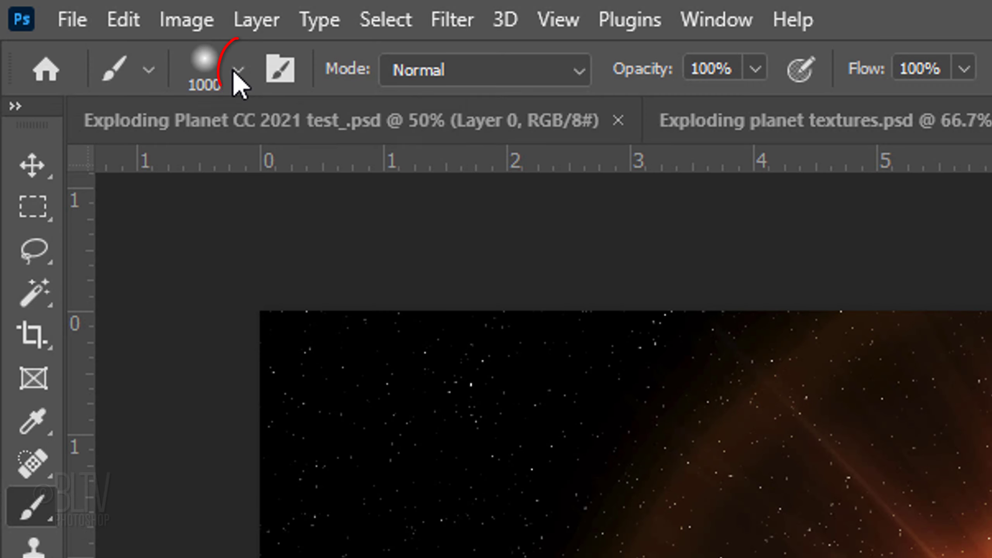
pyautogui.click(237, 72)
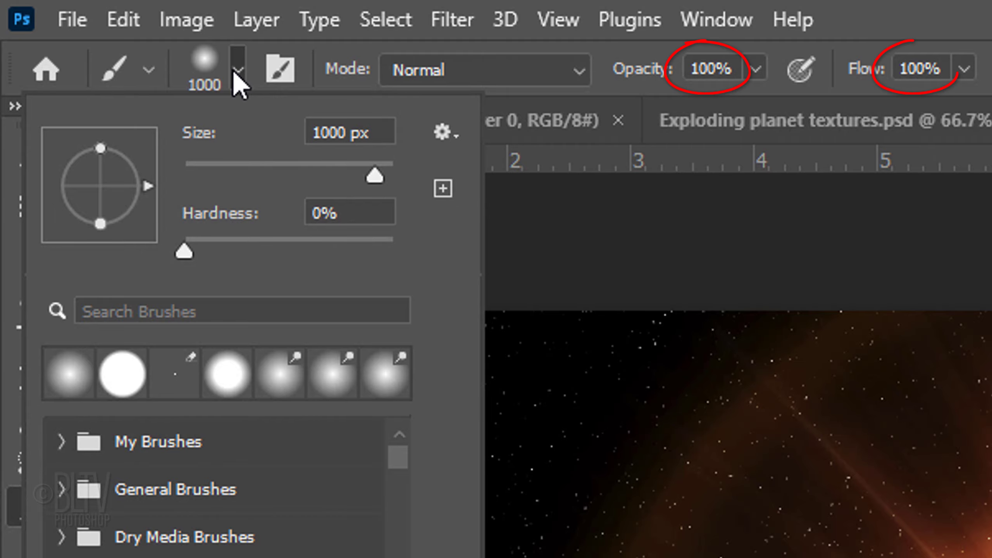
pyautogui.click(237, 71)
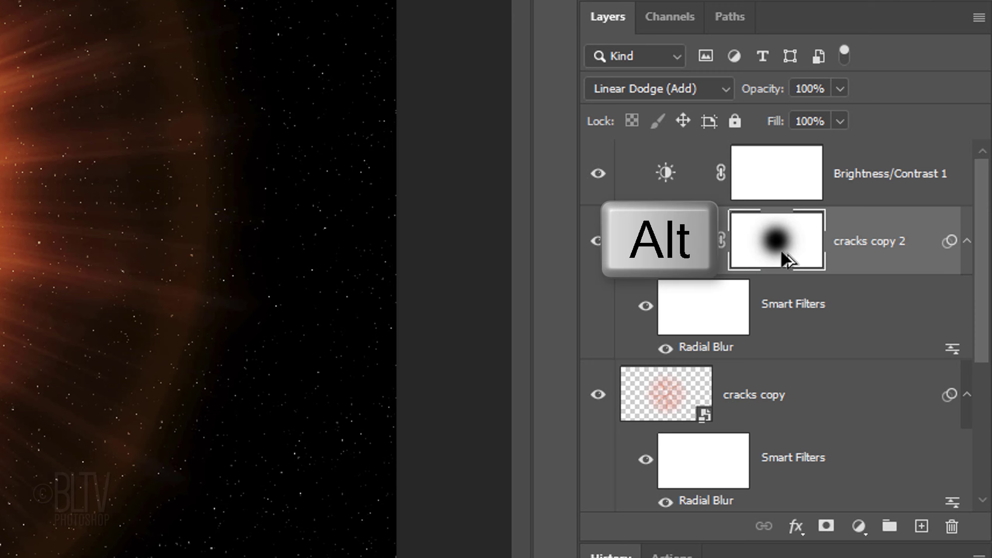
# Copy the black-centred mask from cracks copy 2 onto the cracks copy layer
pyautogui.moveTo(783, 253); pyautogui.dragTo(773, 387)
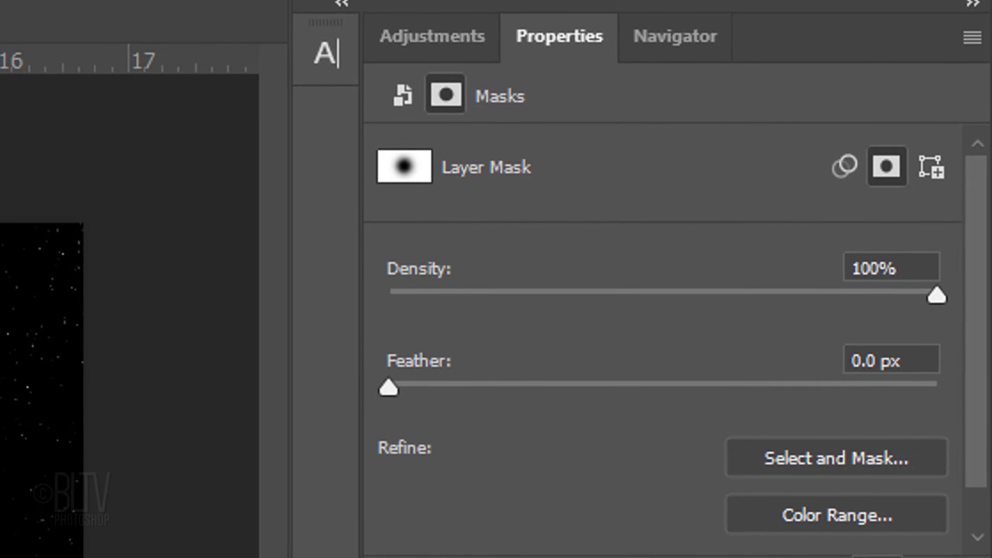
# Lower the cracks copy 2 layer mask density to 50%
pyautogui.click(924, 278)
pyautogui.write('50')
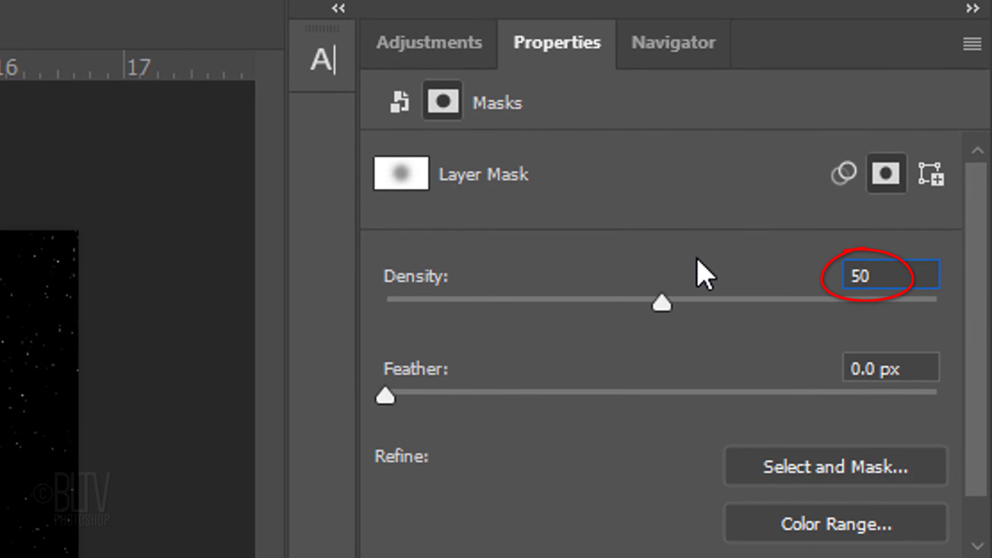